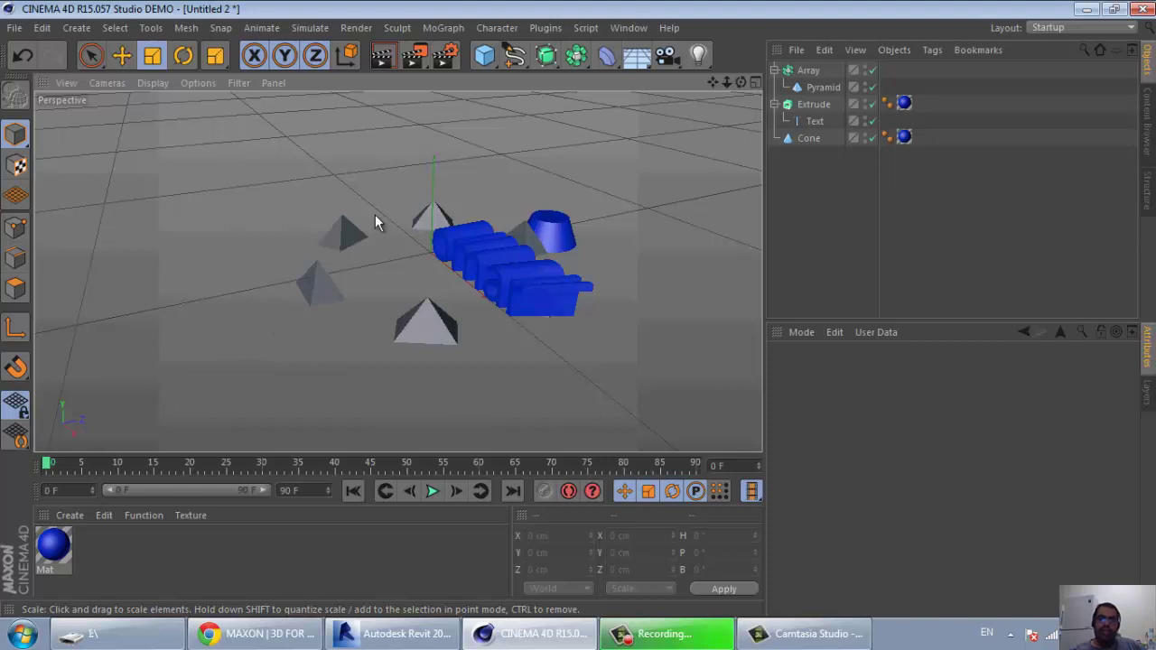
Zoom around the scene, try selecting the text and pyramid array, then clear the selection.
{"action": "scroll", "coordinate": [381, 202], "scroll_direction": "up", "scroll_amount": 2}
{"action": "scroll", "coordinate": [373, 204], "scroll_direction": "up", "scroll_amount": 2}
{"action": "scroll", "coordinate": [89, 293], "scroll_direction": "down", "scroll_amount": 2}
{"action": "scroll", "coordinate": [142, 313], "scroll_direction": "down", "scroll_amount": 1}
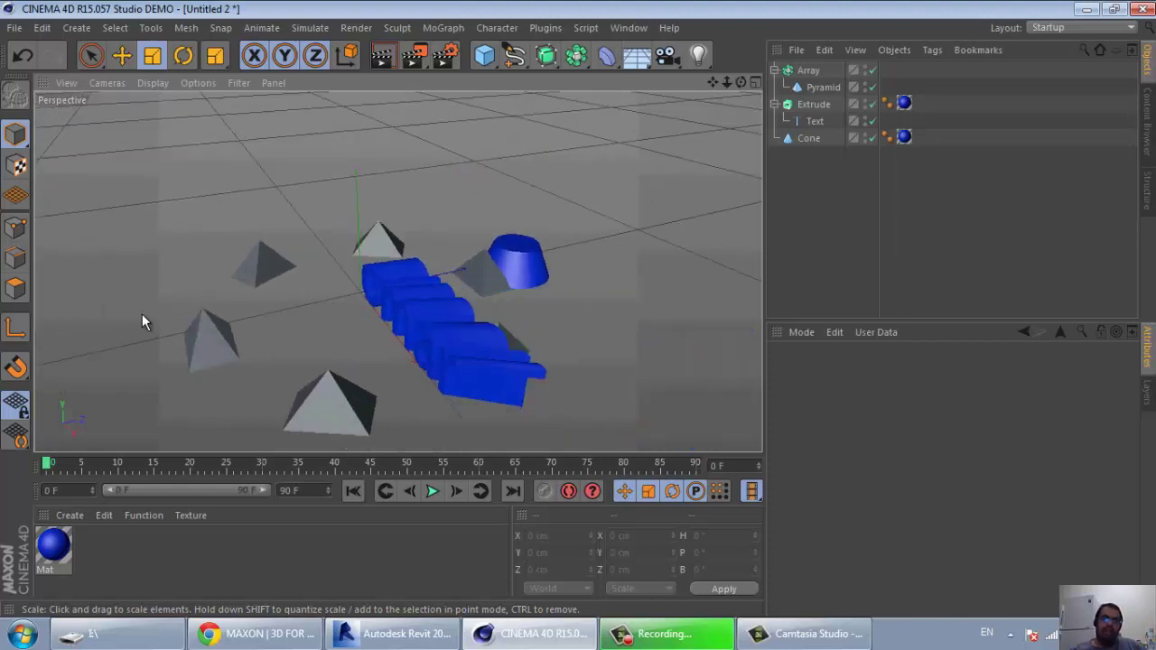
{"action": "left_click", "coordinate": [424, 299]}
{"action": "scroll", "coordinate": [369, 365], "scroll_direction": "down", "scroll_amount": 3}
{"action": "scroll", "coordinate": [355, 395], "scroll_direction": "up", "scroll_amount": 3}
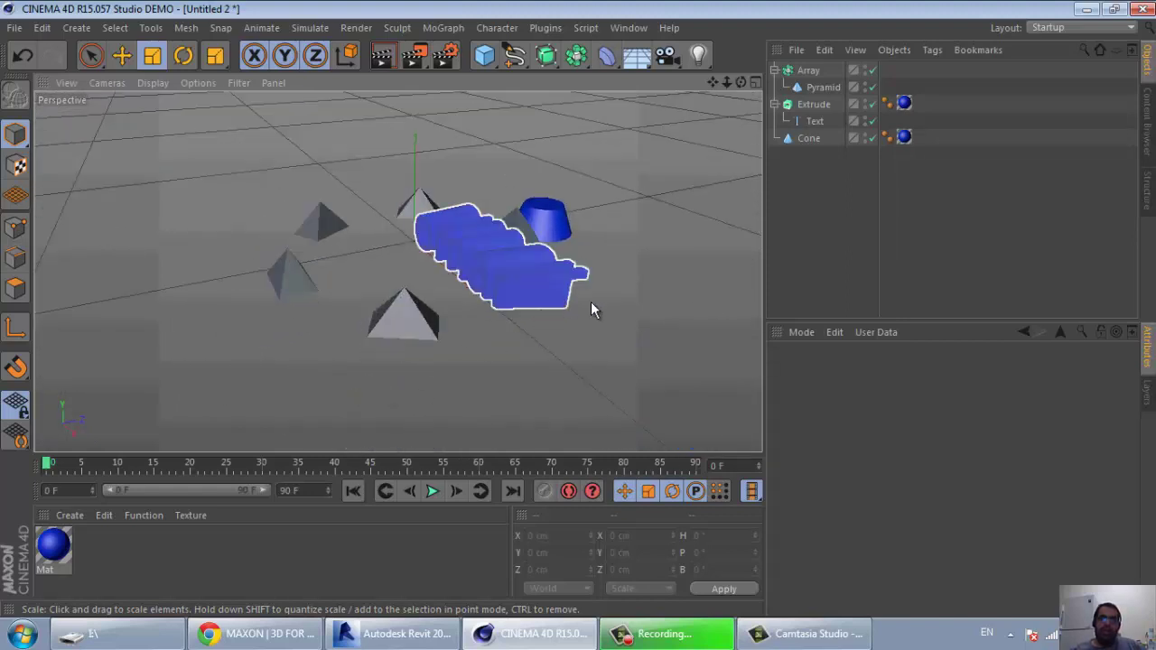
{"action": "key", "text": "ctrl+z"}
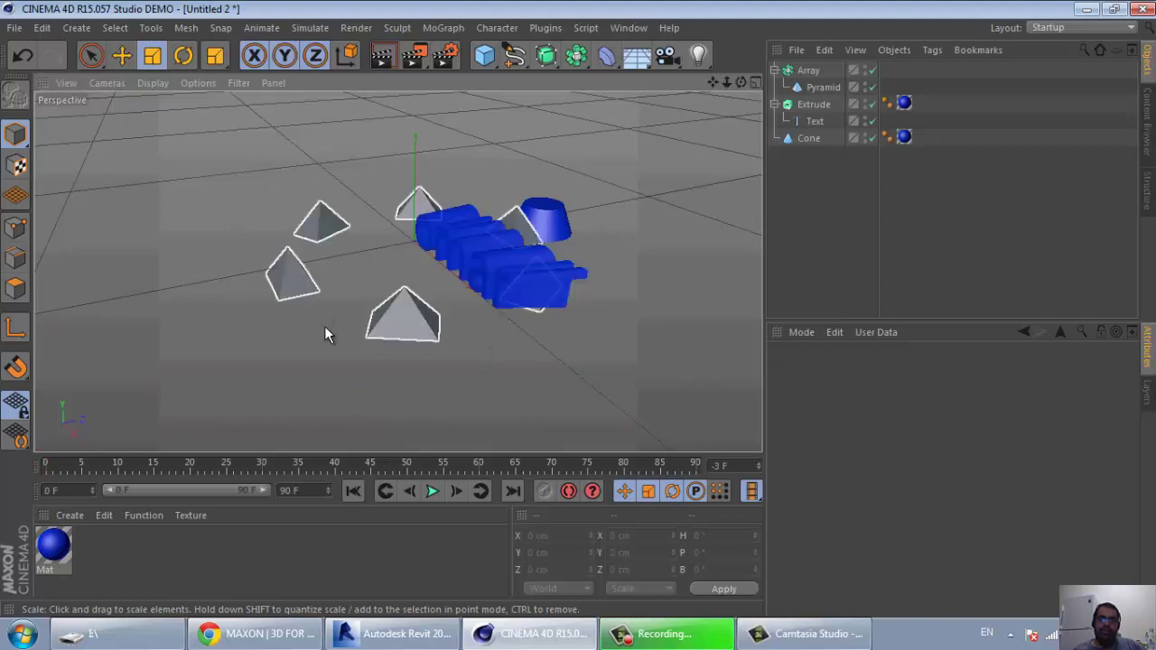
{"action": "left_click", "coordinate": [327, 335]}
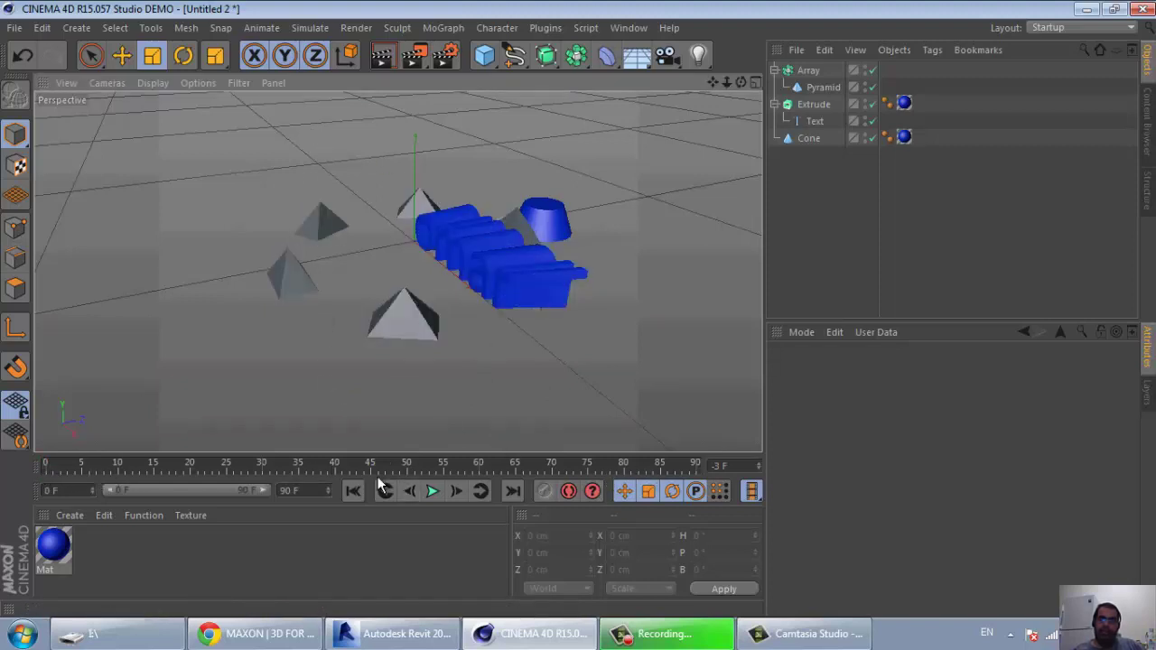
Preview the animation briefly, then switch on automatic keyframing.
{"action": "left_click", "coordinate": [430, 492]}
{"action": "left_click", "coordinate": [431, 492]}
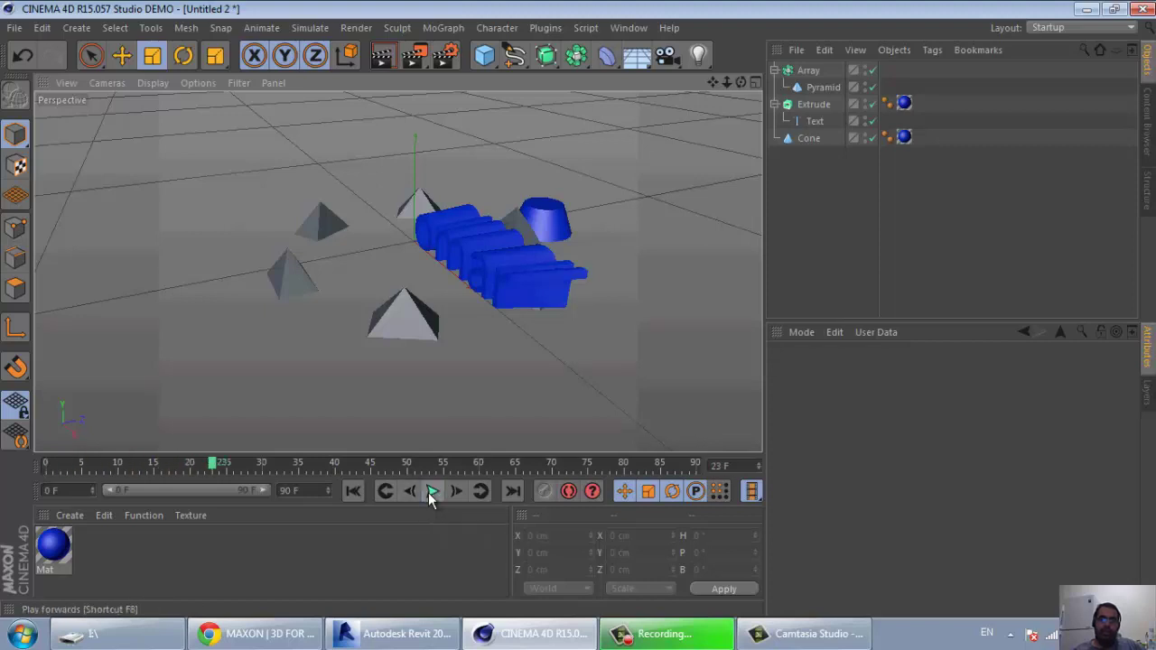
{"action": "left_click", "coordinate": [212, 468]}
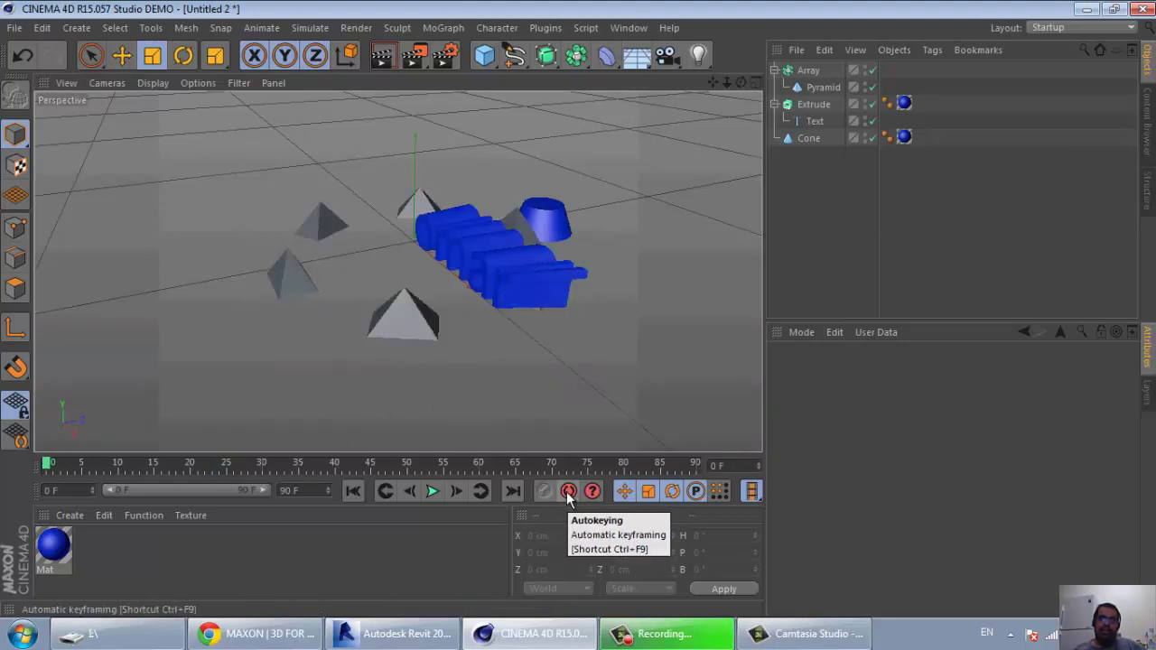
{"action": "left_click", "coordinate": [568, 492]}
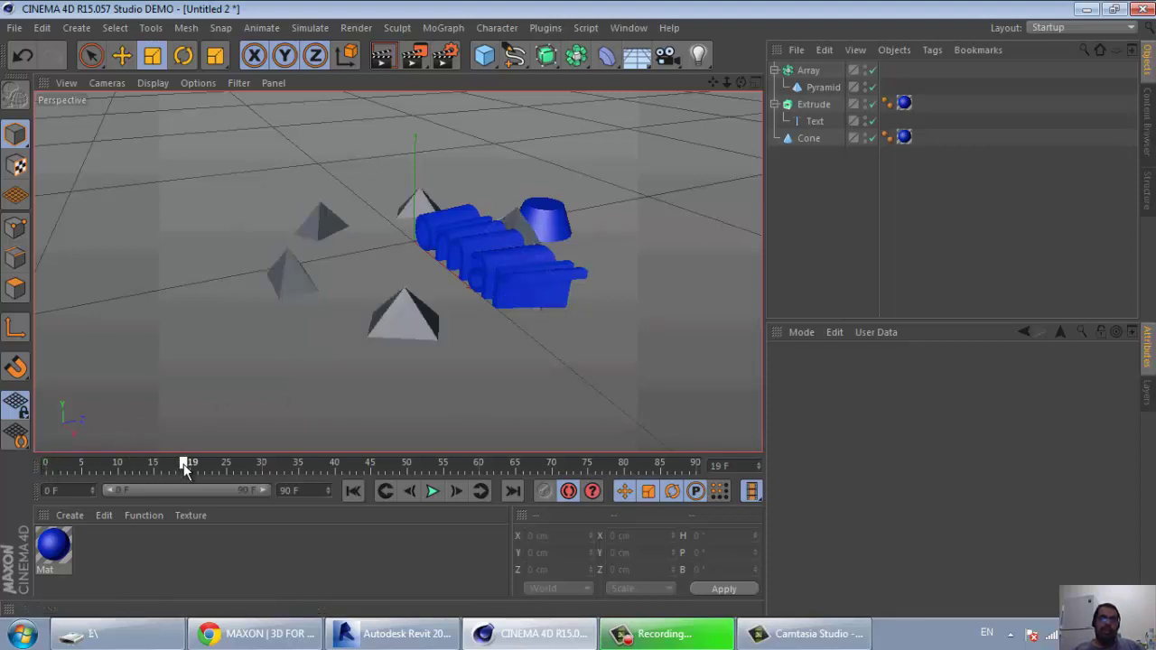
At frame 20, slide the extruded text left to Z -771 cm, then scrub back to frame 0.
{"action": "left_click", "coordinate": [506, 280]}
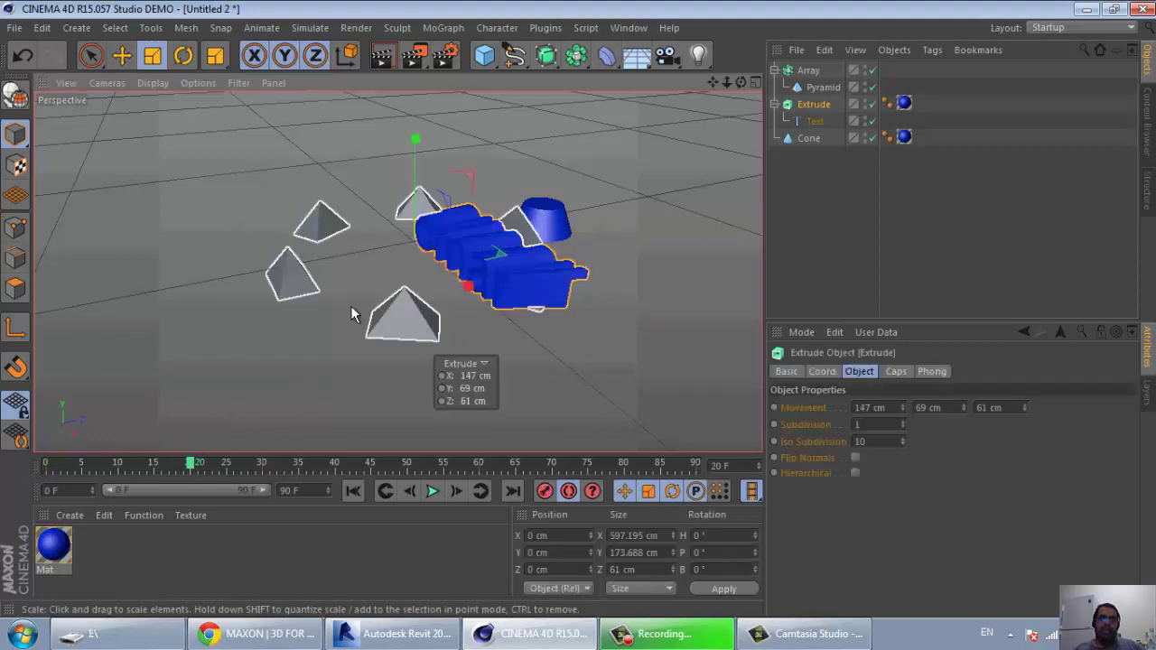
{"action": "left_click", "coordinate": [127, 55]}
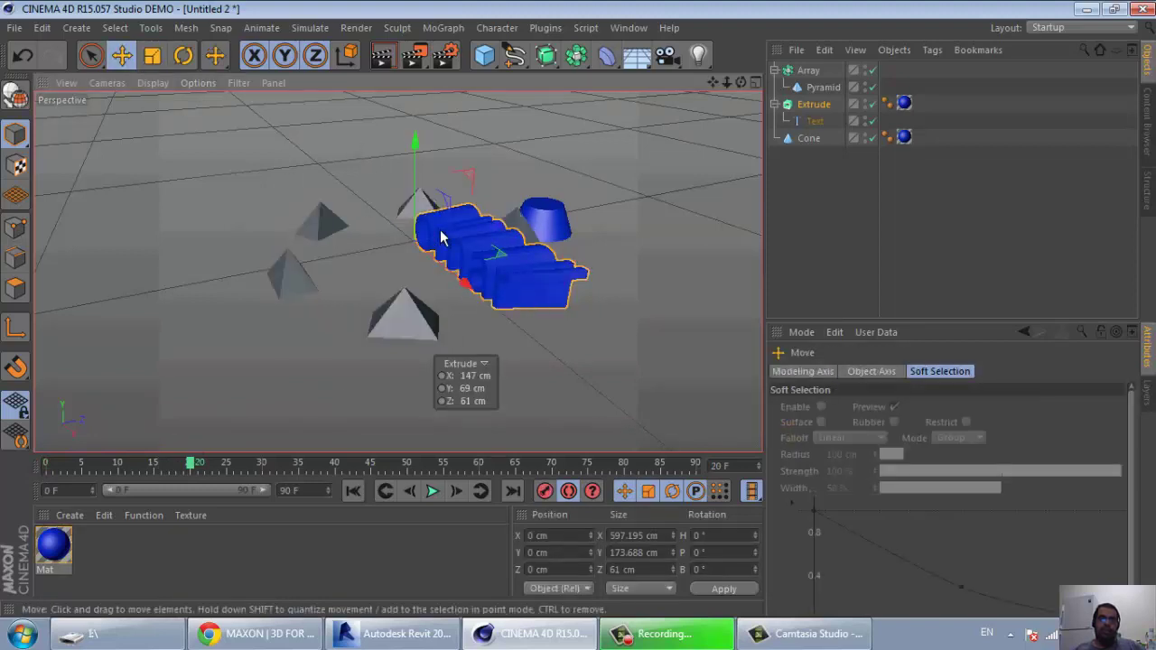
{"action": "left_click_drag", "start_coordinate": [423, 246], "coordinate": [159, 343]}
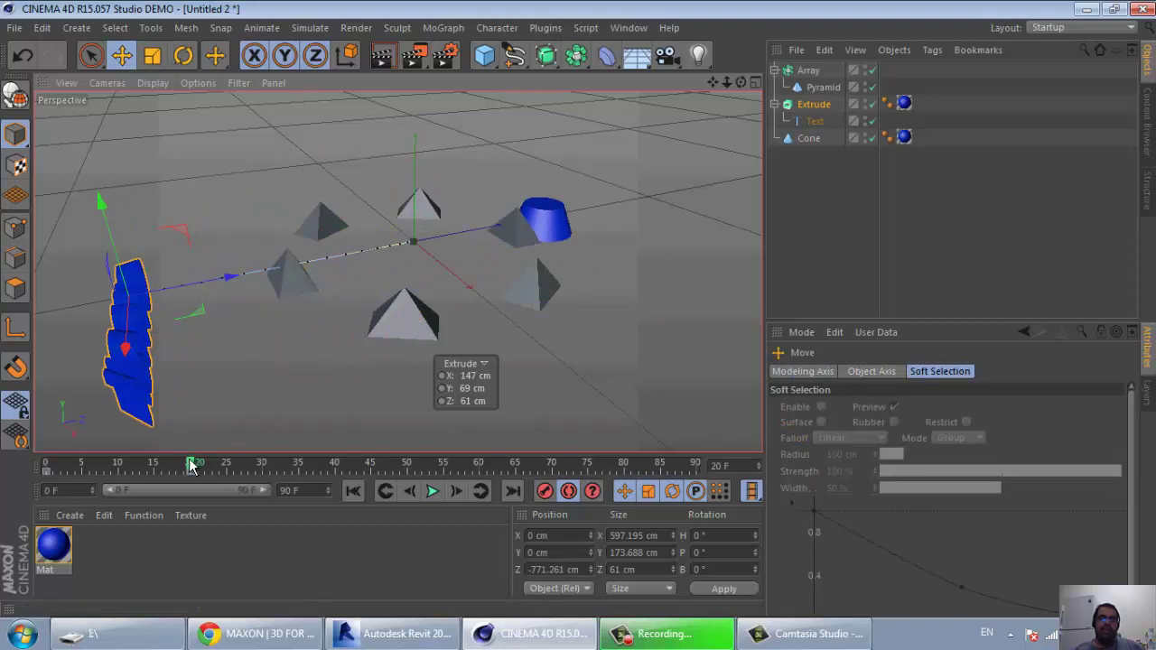
{"action": "mouse_move", "coordinate": [191, 466]}
{"action": "left_mouse_down"}
{"action": "mouse_move", "coordinate": [52, 461]}
{"action": "mouse_move", "coordinate": [185, 464]}
{"action": "left_mouse_up"}
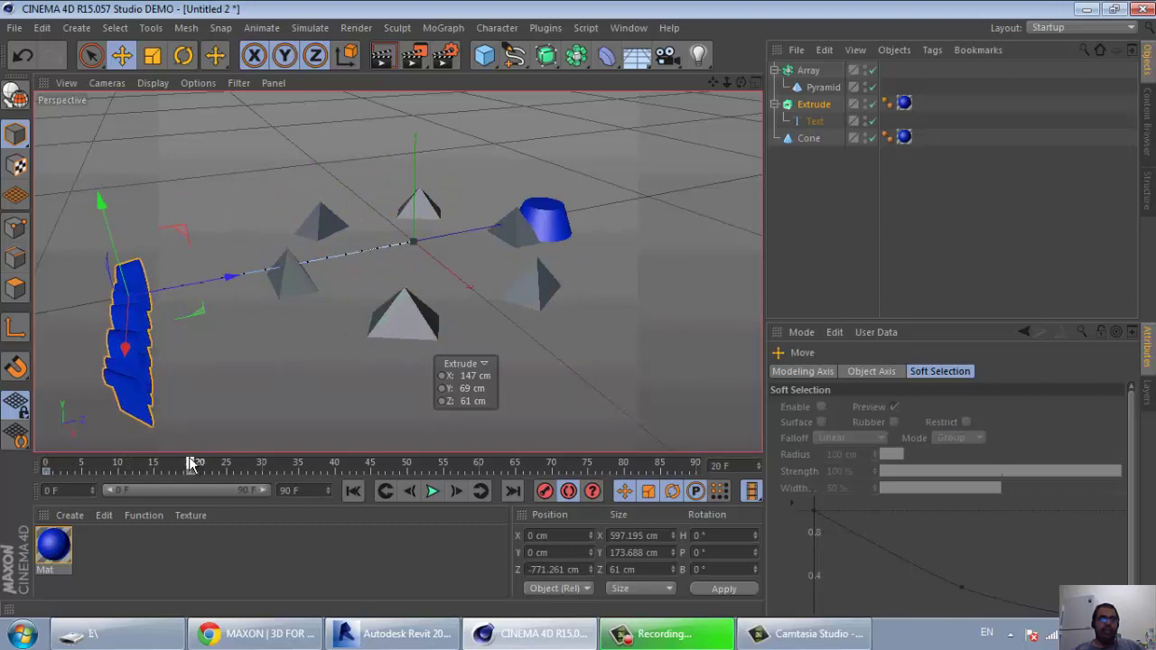
{"action": "mouse_move", "coordinate": [188, 464]}
{"action": "left_mouse_down"}
{"action": "mouse_move", "coordinate": [48, 465]}
{"action": "mouse_move", "coordinate": [215, 464]}
{"action": "mouse_move", "coordinate": [50, 465]}
{"action": "mouse_move", "coordinate": [167, 467]}
{"action": "mouse_move", "coordinate": [159, 474]}
{"action": "left_mouse_up"}
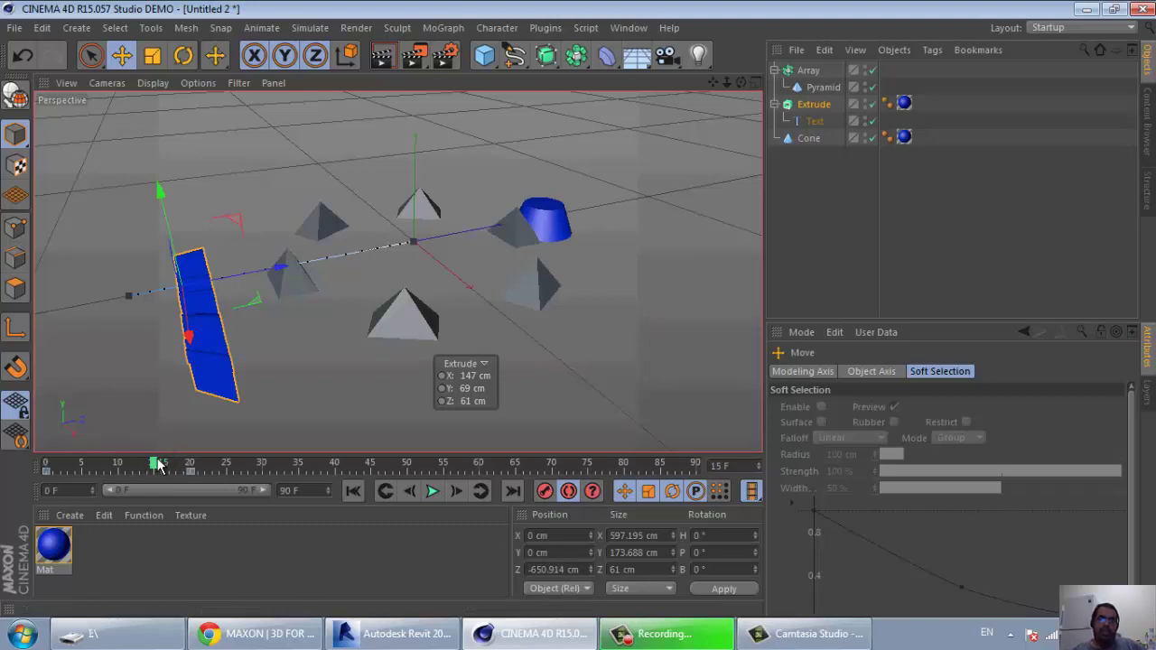
Key the text moved right at frame 40, then forward beside the cone at frame 70.
{"action": "left_click_drag", "start_coordinate": [156, 463], "coordinate": [317, 452]}
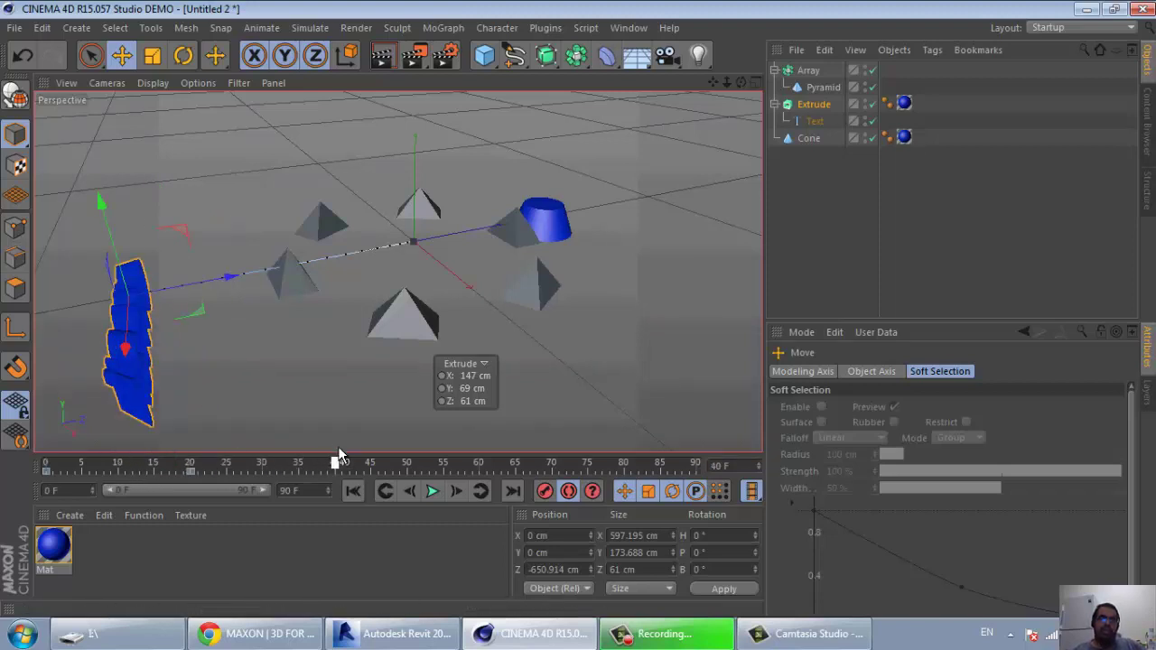
{"action": "left_click", "coordinate": [338, 448]}
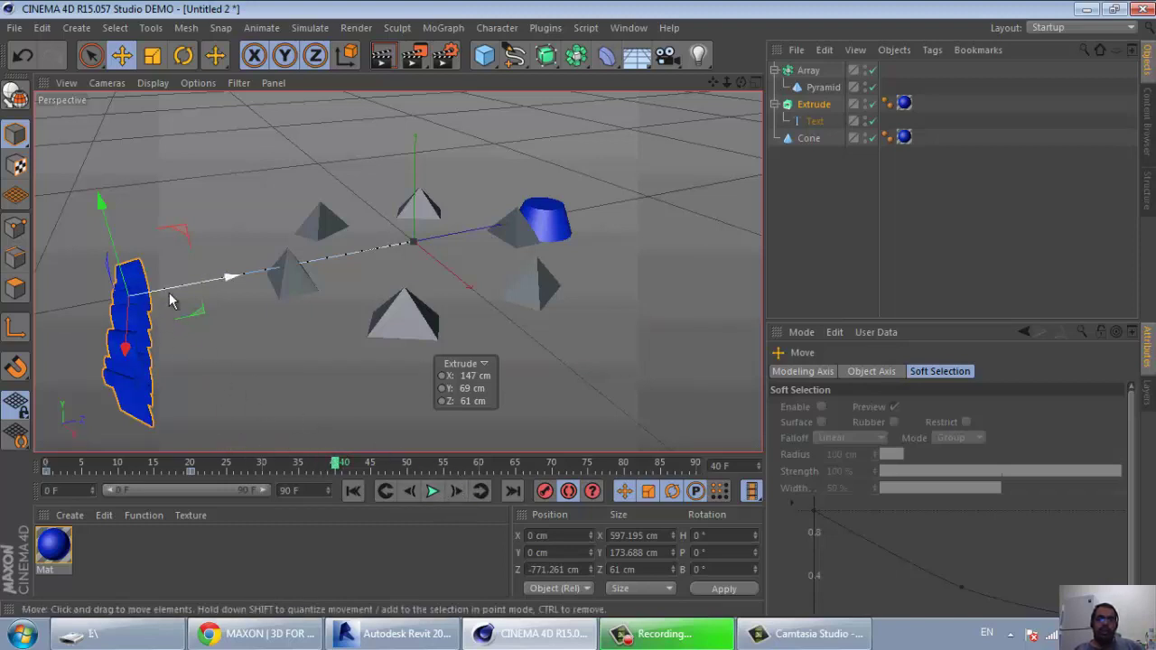
{"action": "left_click_drag", "start_coordinate": [171, 287], "coordinate": [131, 422]}
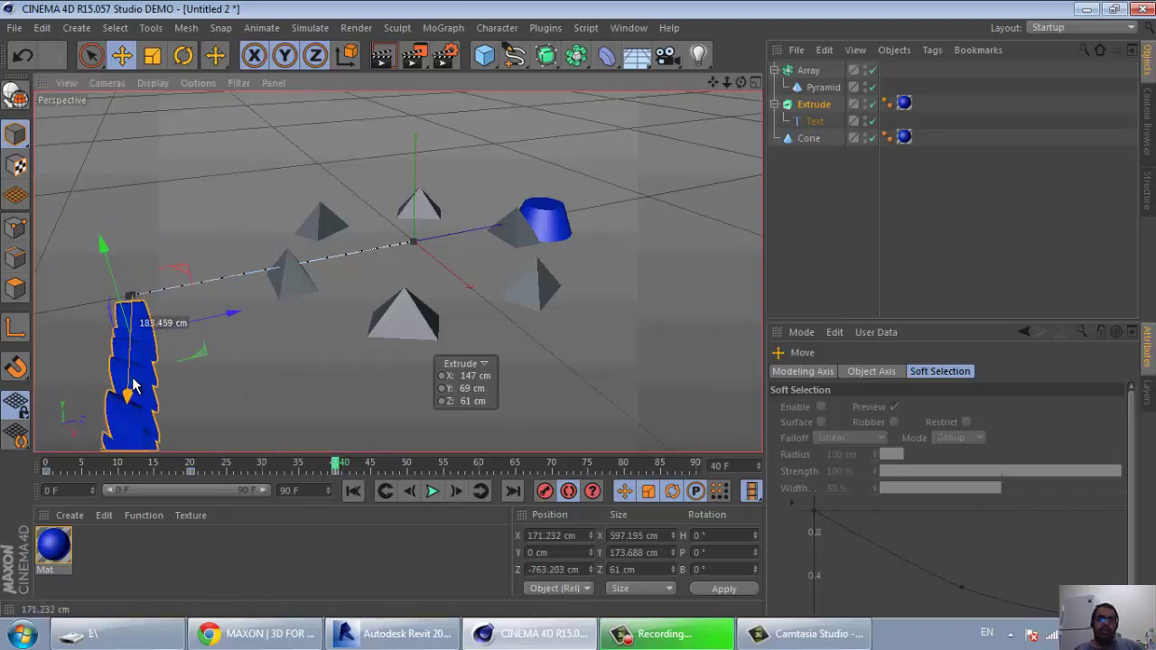
{"action": "left_click_drag", "start_coordinate": [332, 475], "coordinate": [551, 463]}
{"action": "mouse_move", "coordinate": [212, 349]}
{"action": "left_mouse_down"}
{"action": "mouse_move", "coordinate": [357, 345]}
{"action": "mouse_move", "coordinate": [640, 297]}
{"action": "left_mouse_up"}
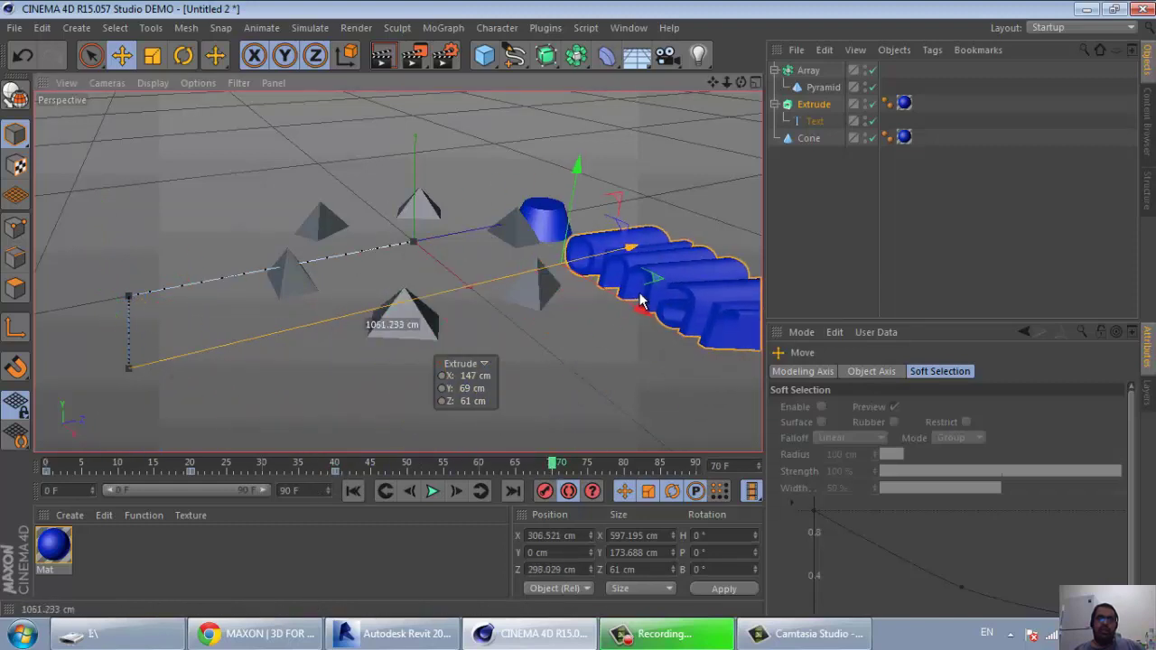
Shrink the text to about half size and pull a path point up to curve the motion.
{"action": "left_click", "coordinate": [152, 55]}
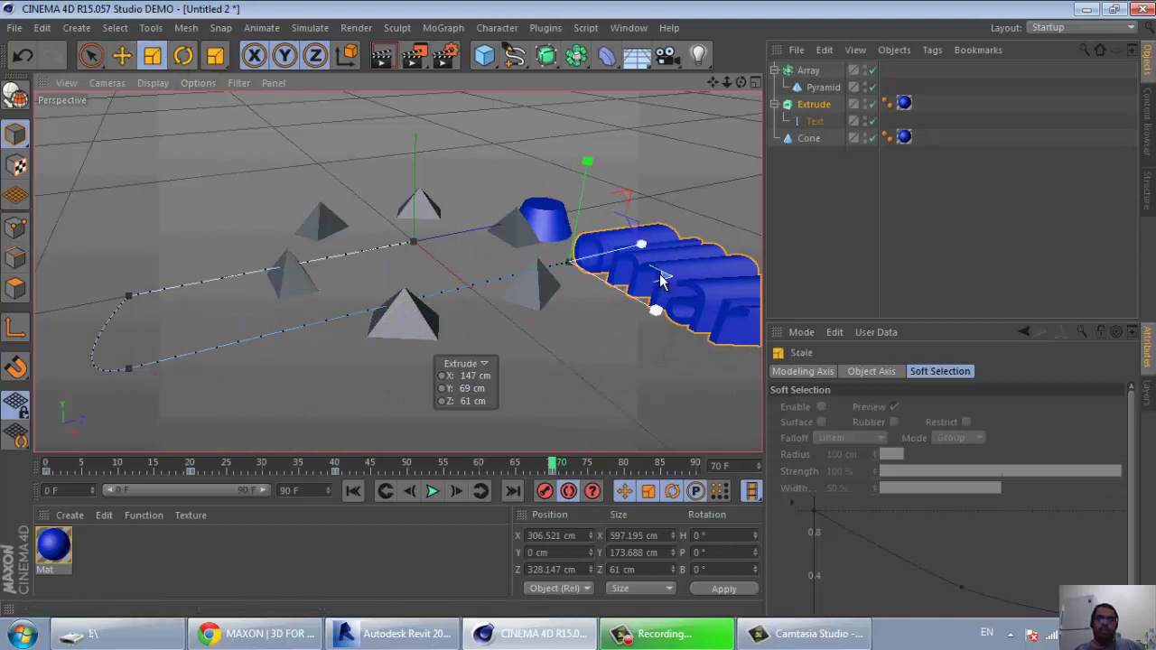
{"action": "mouse_move", "coordinate": [665, 274]}
{"action": "left_mouse_down"}
{"action": "mouse_move", "coordinate": [158, 215]}
{"action": "mouse_move", "coordinate": [54, 343]}
{"action": "left_mouse_up"}
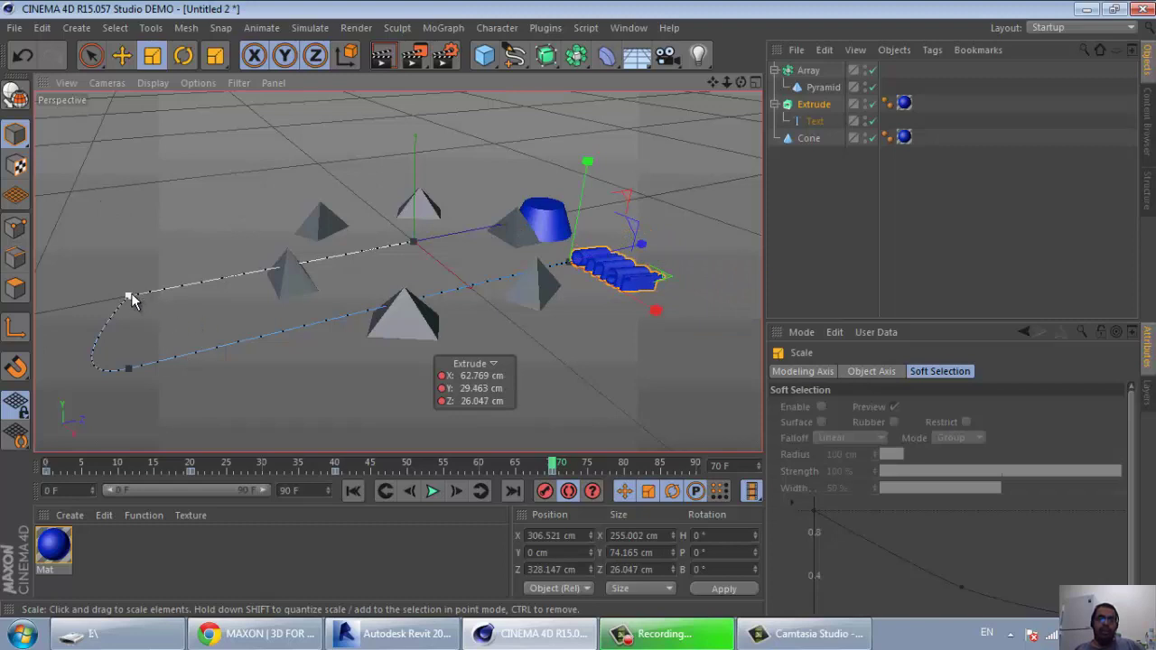
{"action": "left_click_drag", "start_coordinate": [131, 300], "coordinate": [161, 225]}
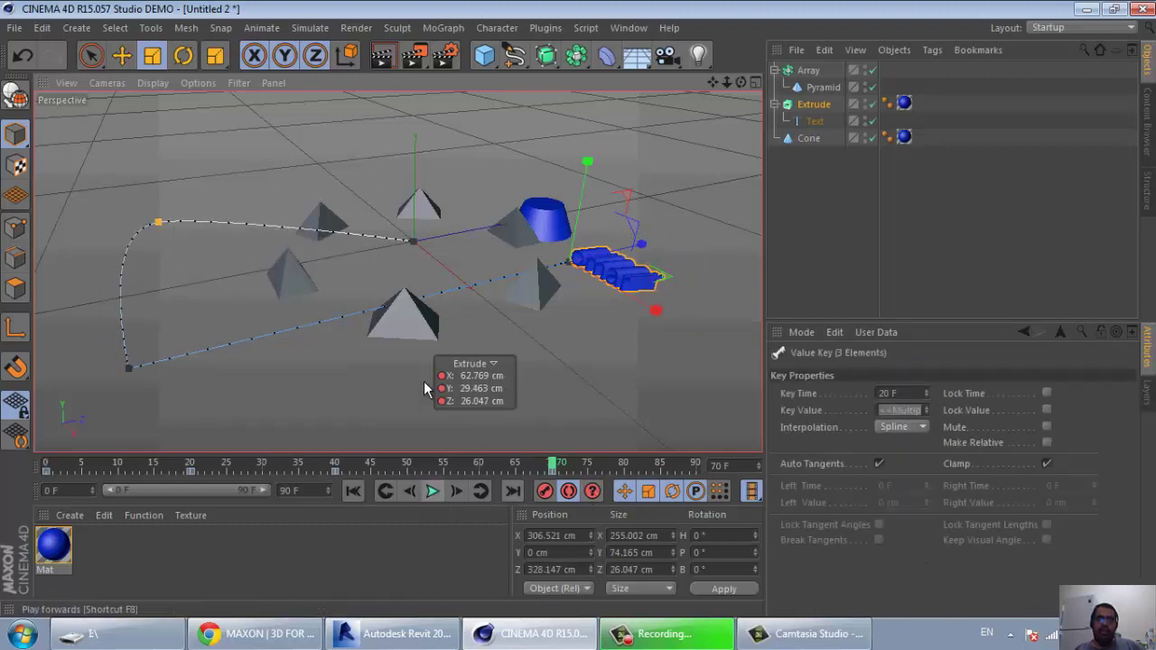
At frame 90, rescale the text and rotate it to about -65 degrees.
{"action": "left_click_drag", "start_coordinate": [657, 462], "coordinate": [718, 465]}
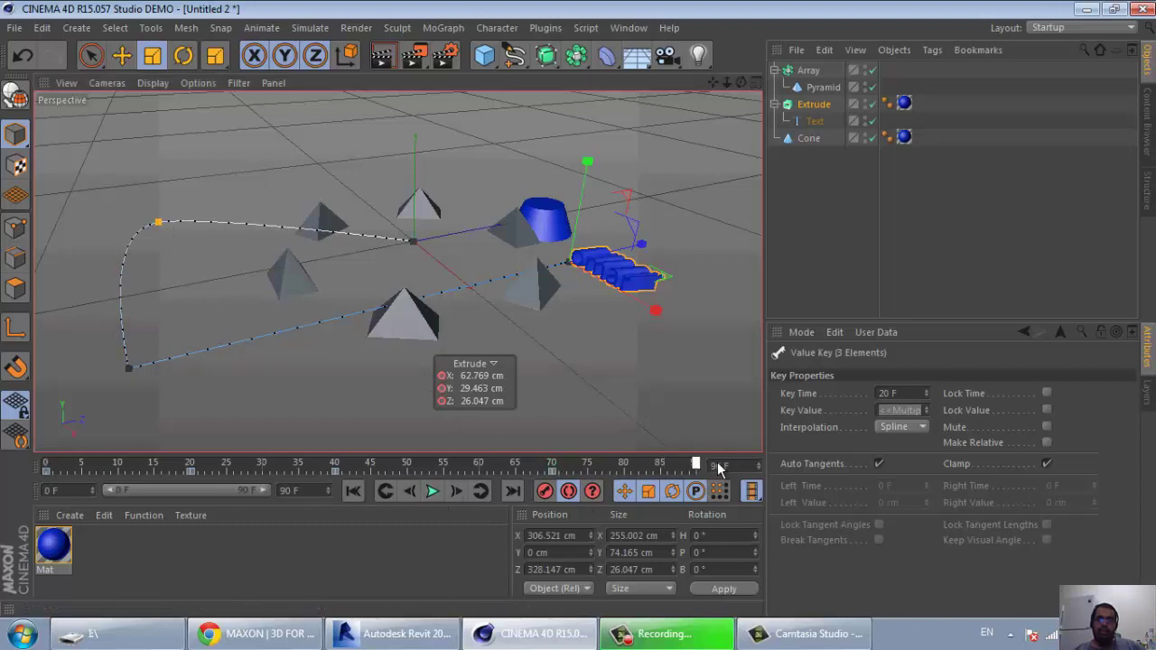
{"action": "left_click_drag", "start_coordinate": [585, 264], "coordinate": [609, 217]}
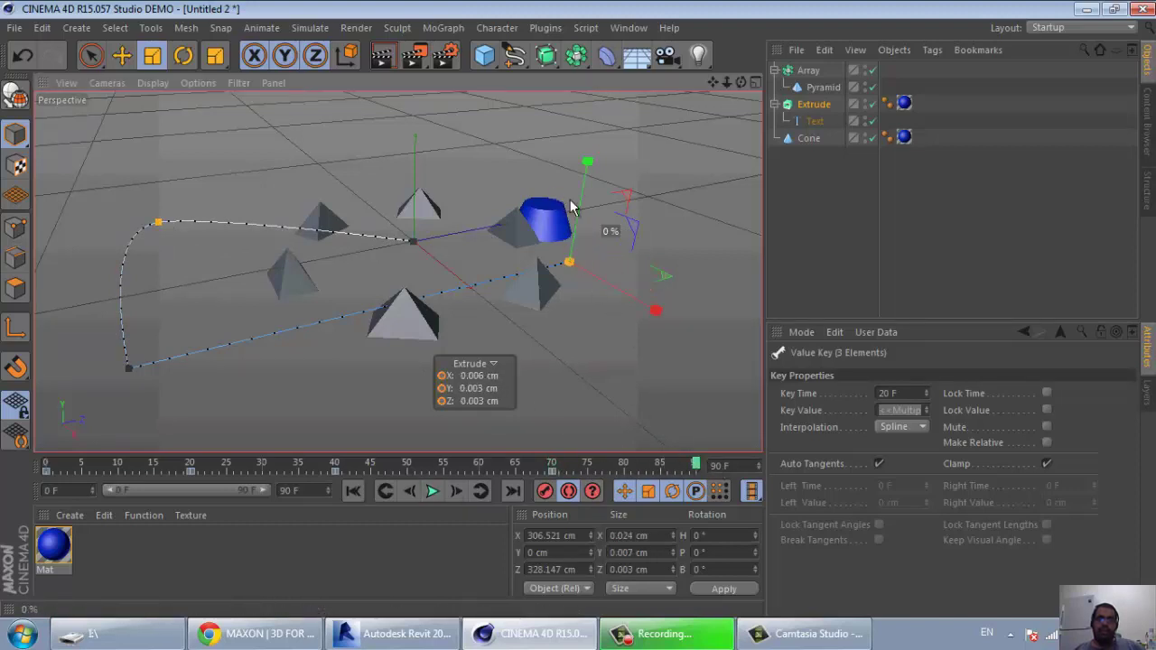
{"action": "left_click", "coordinate": [183, 56]}
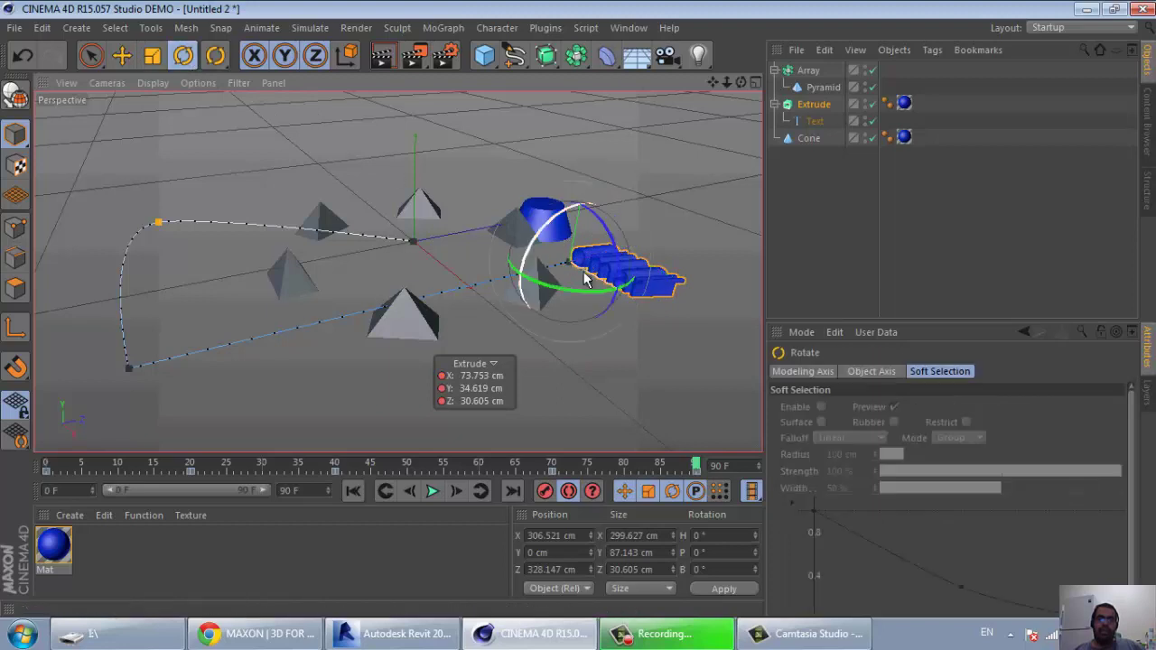
{"action": "left_click_drag", "start_coordinate": [592, 298], "coordinate": [512, 284]}
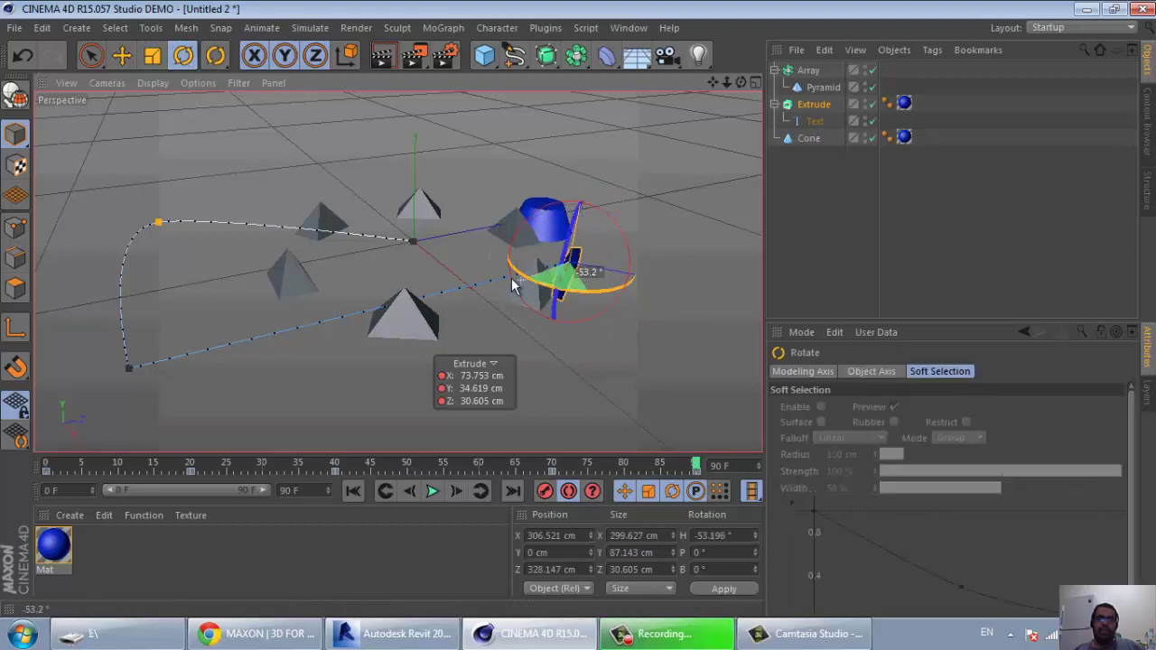
{"action": "left_click", "coordinate": [122, 56]}
Move the text onto the path near the cone and preview playback up to frame 62.
{"action": "left_click_drag", "start_coordinate": [676, 291], "coordinate": [562, 260]}
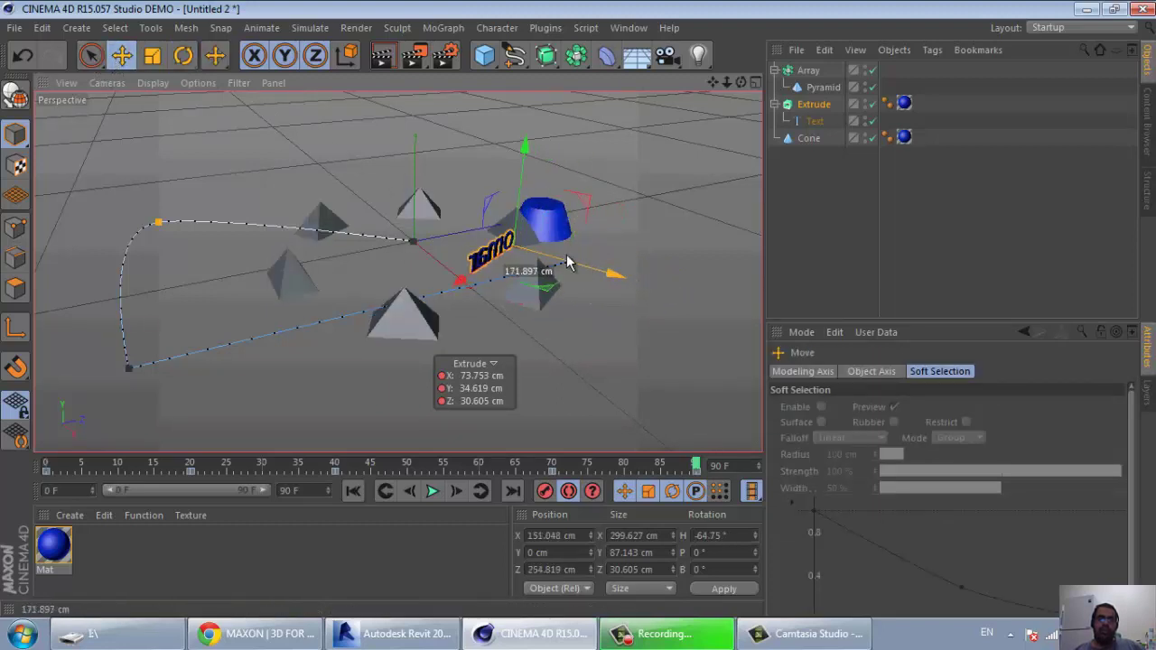
{"action": "left_click", "coordinate": [432, 493]}
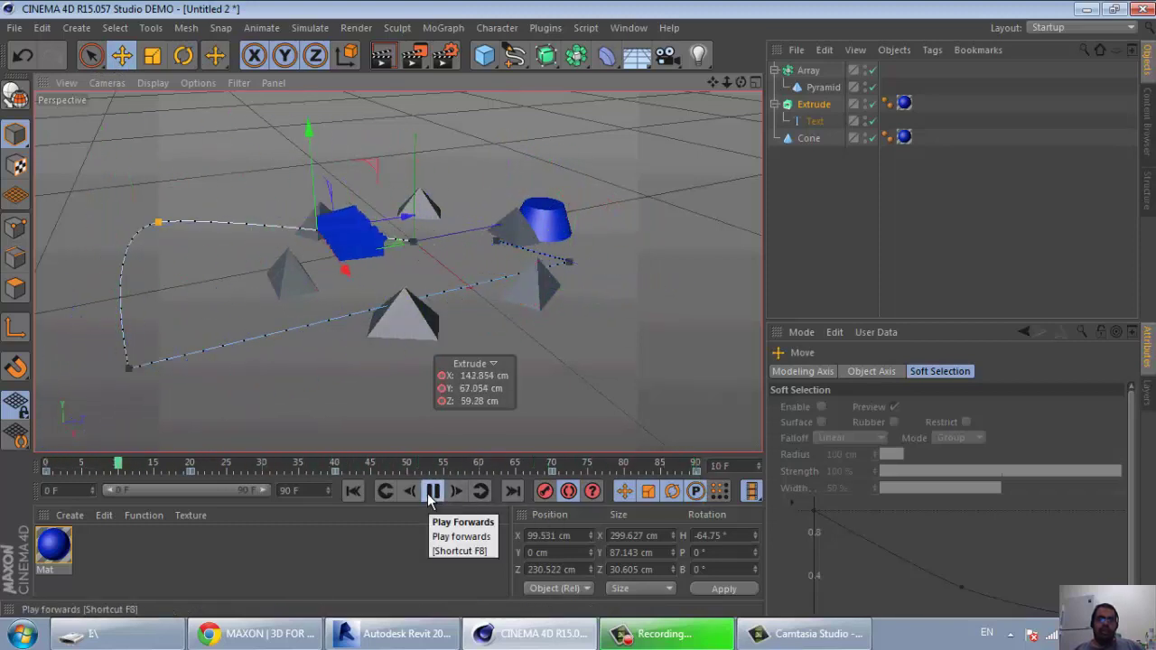
{"action": "left_click", "coordinate": [432, 492]}
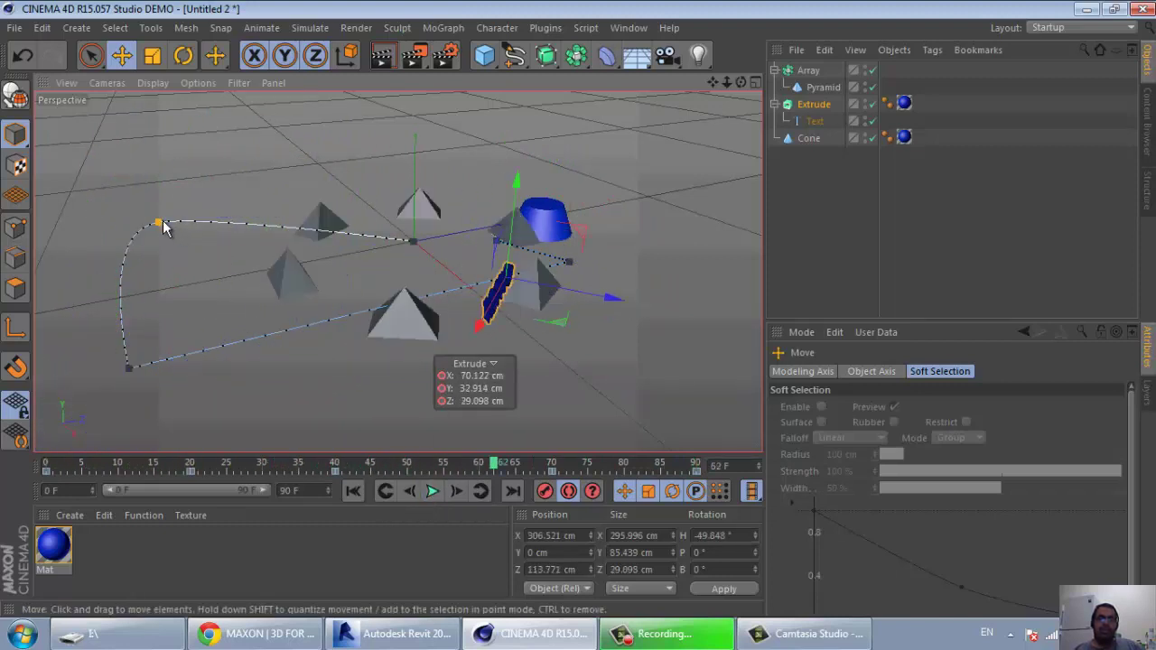
Raise the top-left path point, move the lower-left point down-right, and replay the animation.
{"action": "mouse_move", "coordinate": [164, 228]}
{"action": "left_mouse_down"}
{"action": "mouse_move", "coordinate": [168, 172]}
{"action": "mouse_move", "coordinate": [188, 146]}
{"action": "left_mouse_up"}
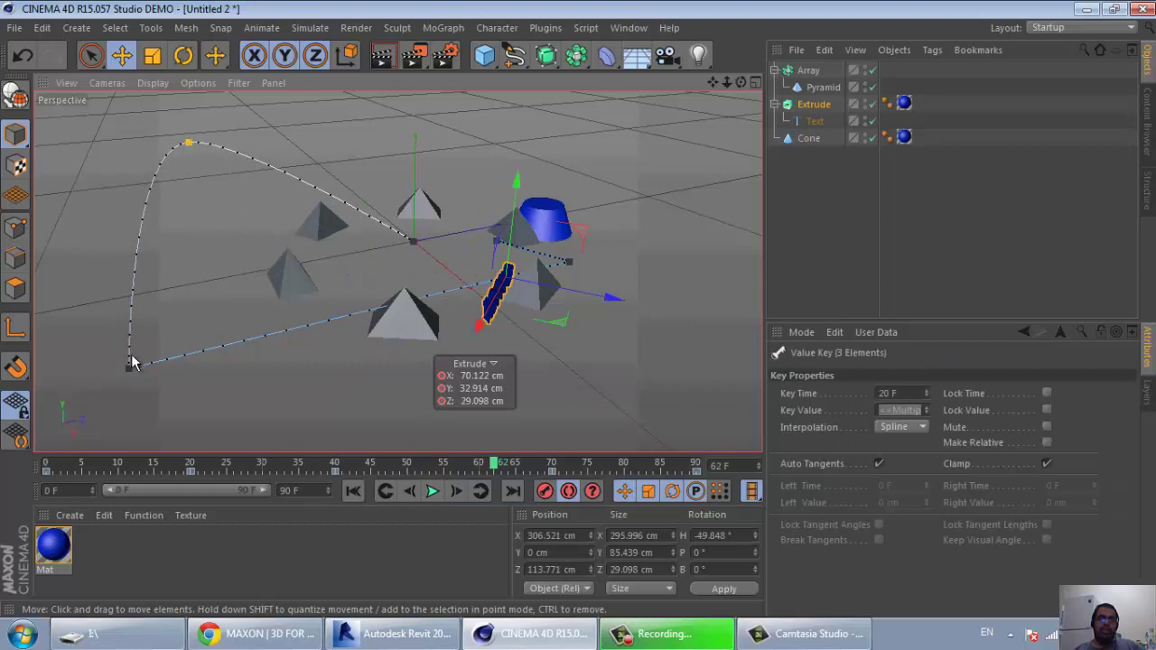
{"action": "mouse_move", "coordinate": [128, 369]}
{"action": "left_mouse_down"}
{"action": "mouse_move", "coordinate": [196, 373]}
{"action": "mouse_move", "coordinate": [336, 420]}
{"action": "left_mouse_up"}
{"action": "left_click", "coordinate": [432, 490]}
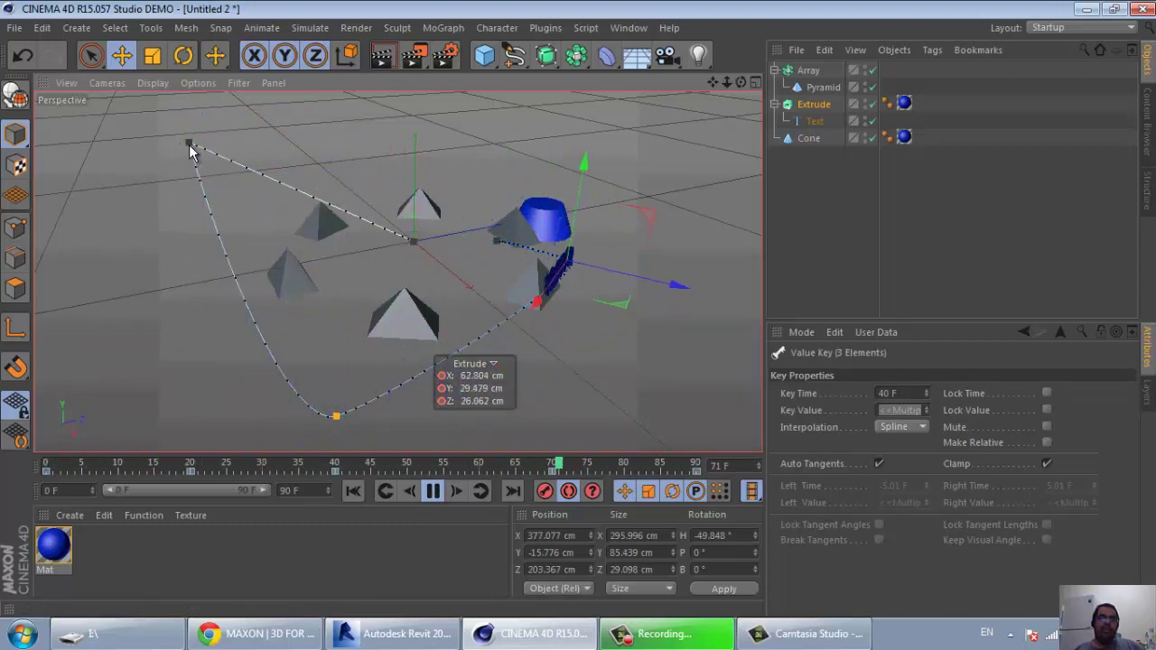
{"action": "mouse_move", "coordinate": [187, 145]}
{"action": "left_mouse_down"}
{"action": "mouse_move", "coordinate": [182, 280]}
{"action": "mouse_move", "coordinate": [257, 315]}
{"action": "left_mouse_up"}
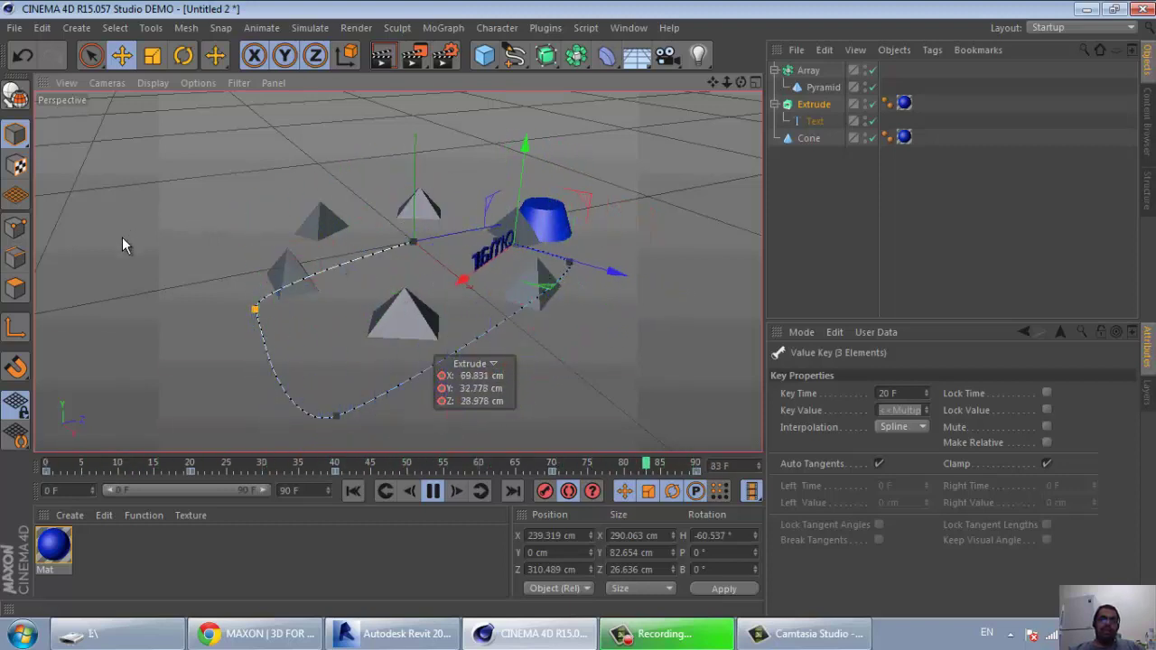
Stop playback at frame 31 and widen the text's Size X from 344.294 to 587.294 cm.
{"action": "left_click", "coordinate": [171, 215]}
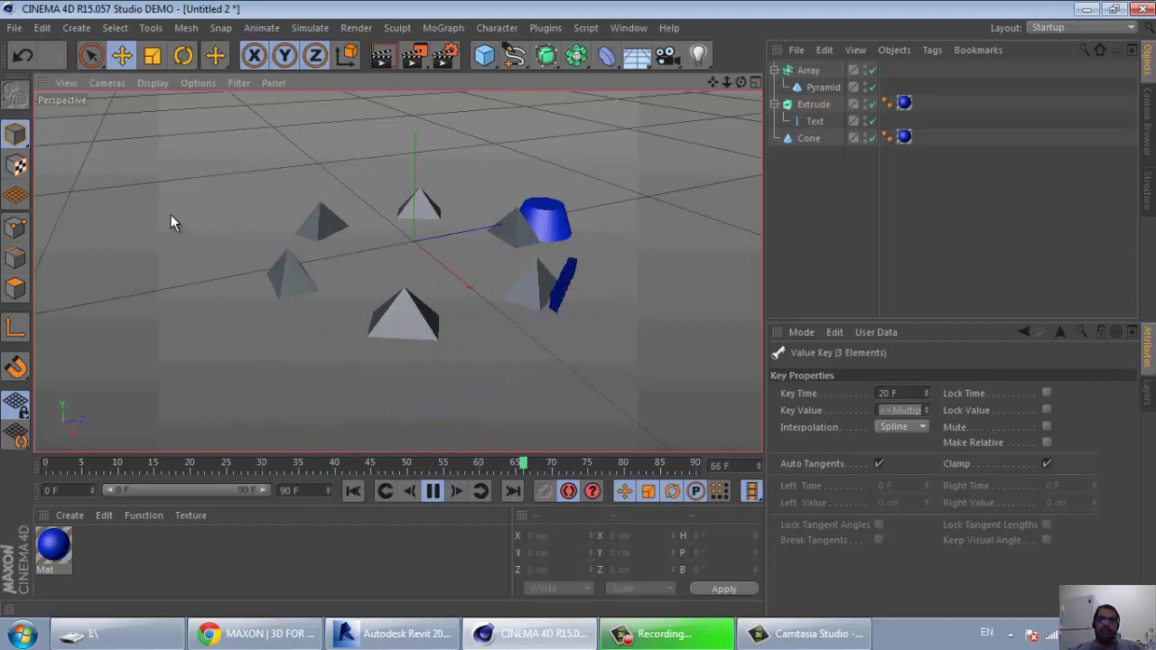
{"action": "left_click", "coordinate": [428, 499]}
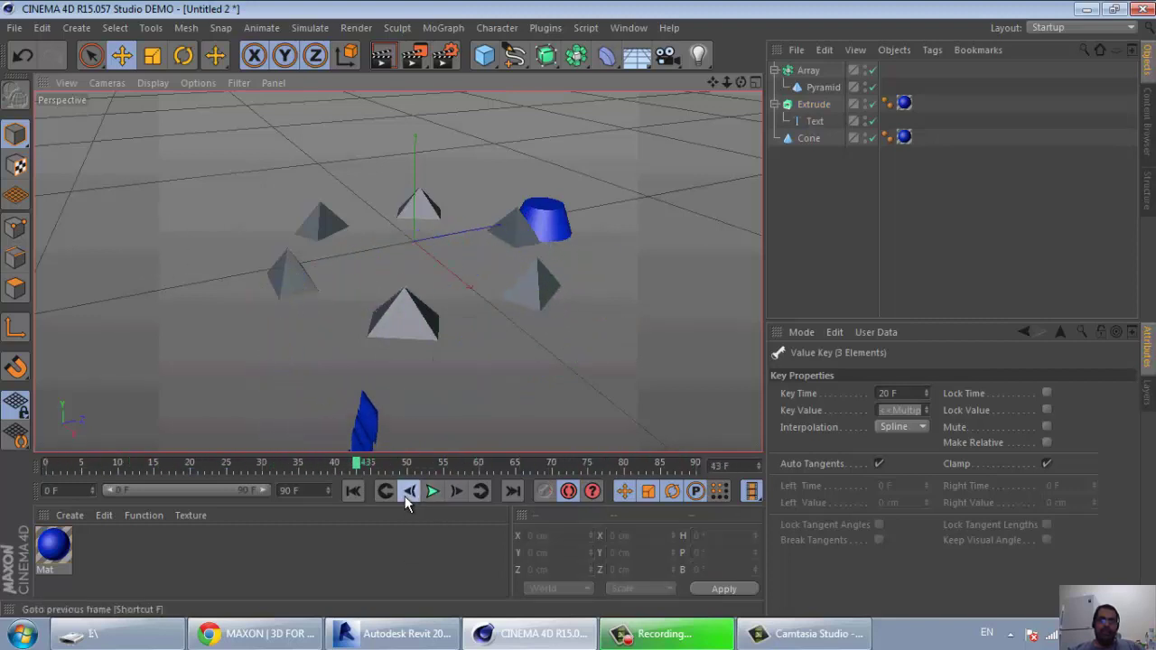
{"action": "left_click", "coordinate": [404, 496]}
{"action": "left_click", "coordinate": [405, 495]}
{"action": "left_click", "coordinate": [404, 495]}
{"action": "left_click", "coordinate": [404, 496]}
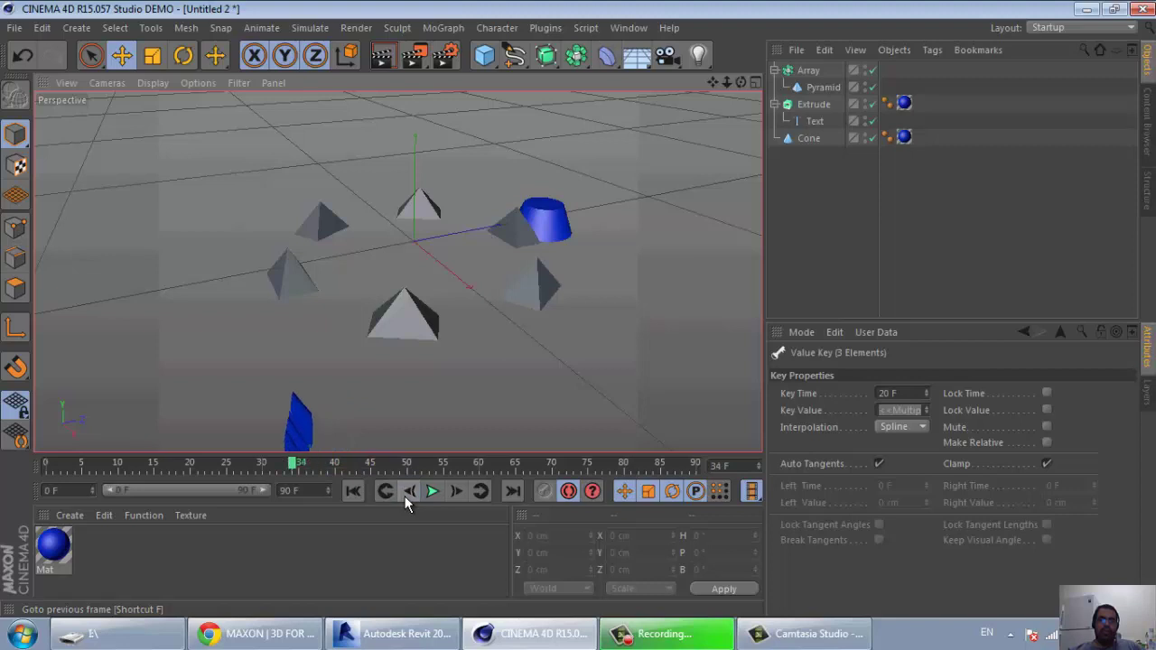
{"action": "left_click", "coordinate": [404, 496]}
{"action": "left_click", "coordinate": [405, 496]}
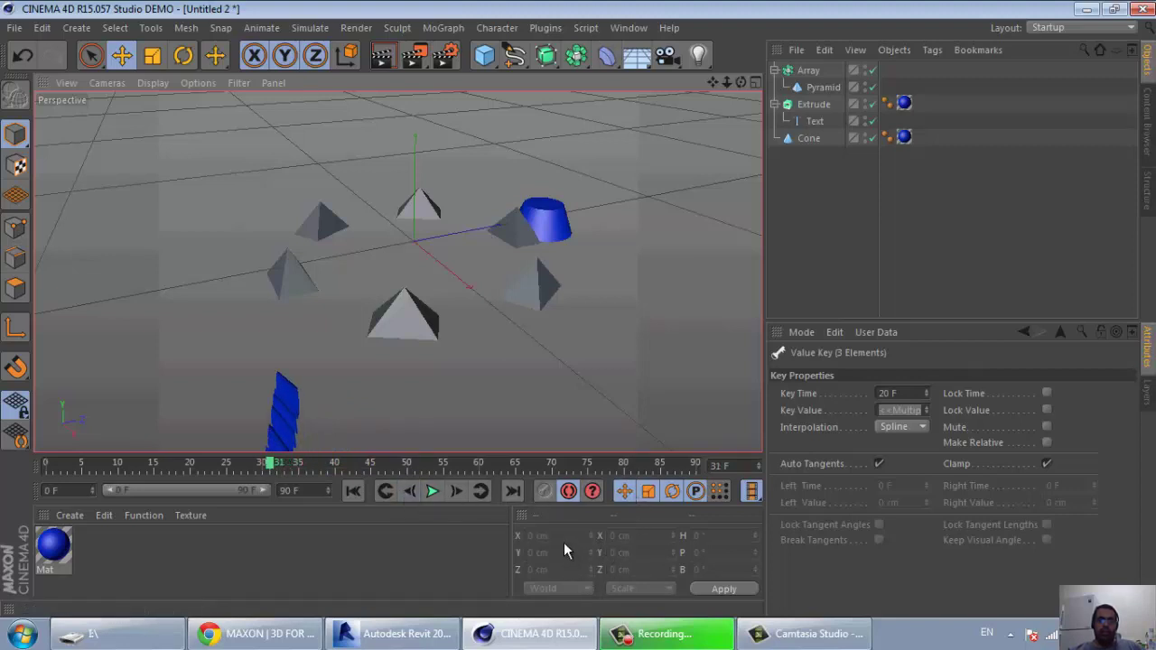
{"action": "left_click", "coordinate": [289, 416]}
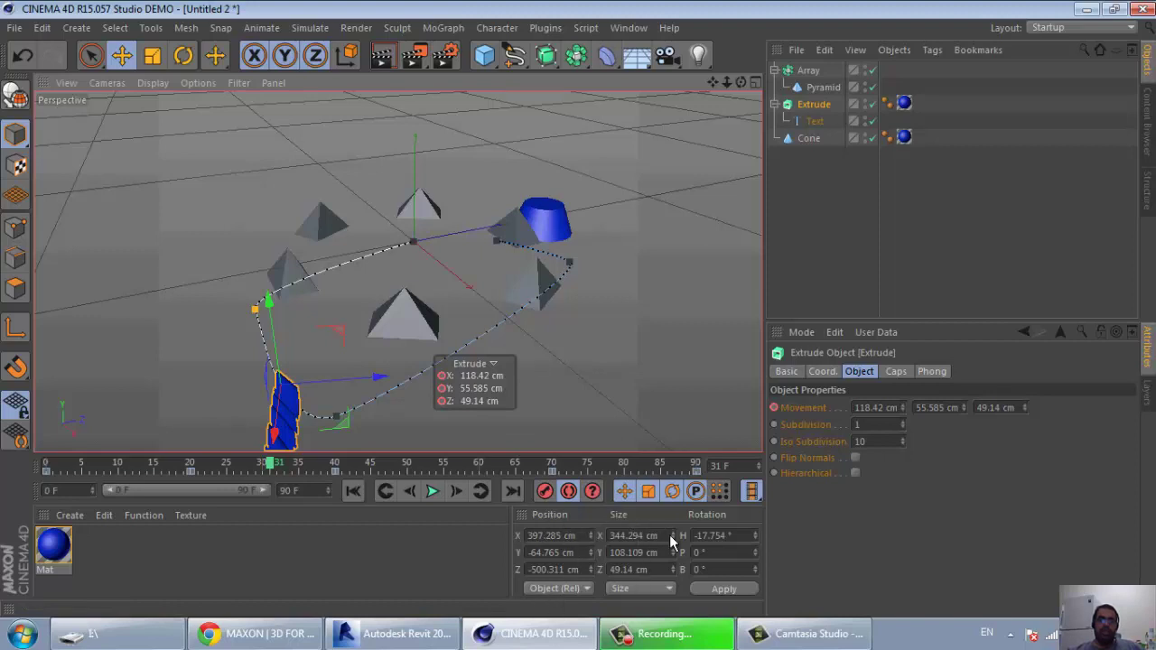
{"action": "left_click_drag", "start_coordinate": [669, 535], "coordinate": [670, 534]}
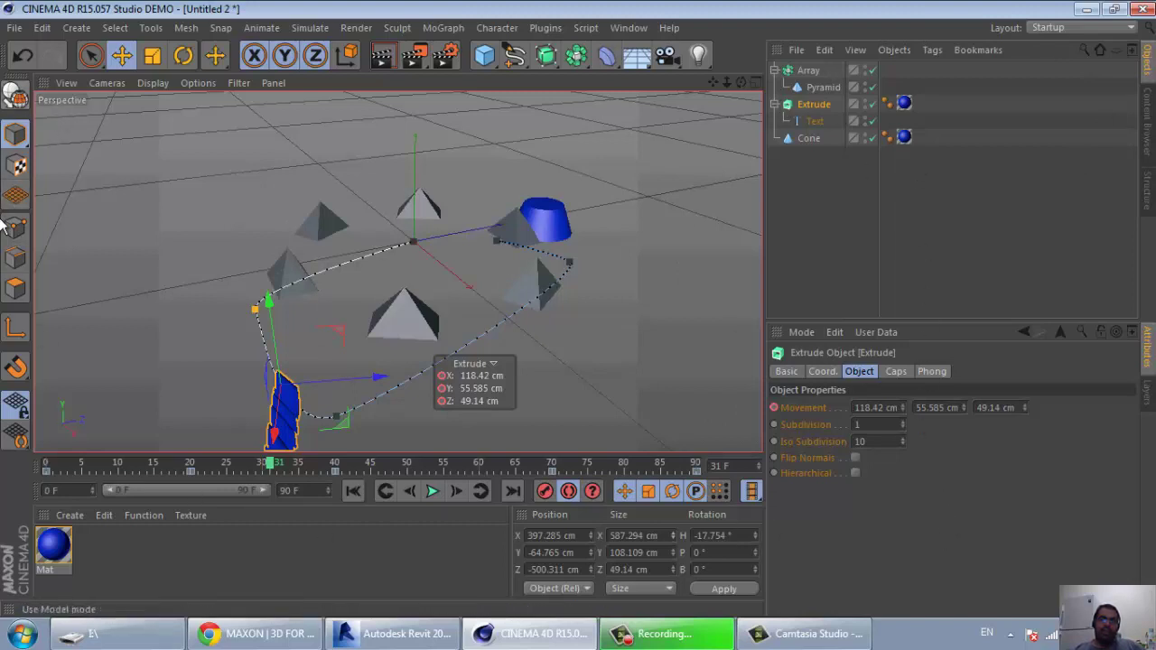
{"action": "left_click", "coordinate": [1048, 28]}
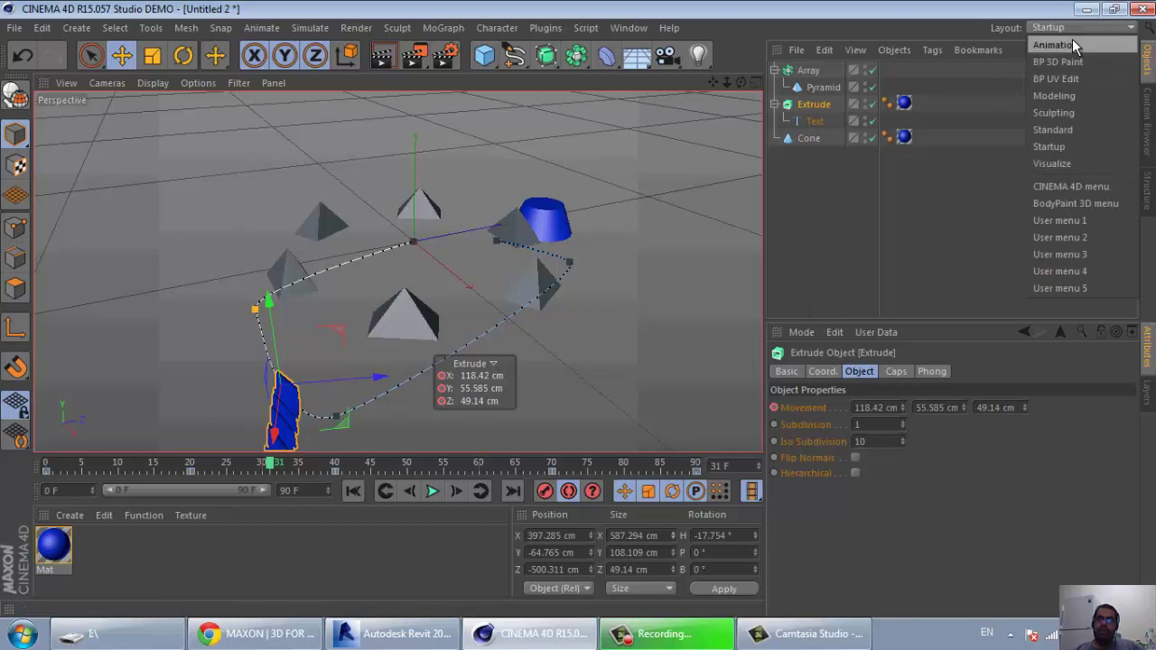
{"action": "left_click", "coordinate": [1072, 43]}
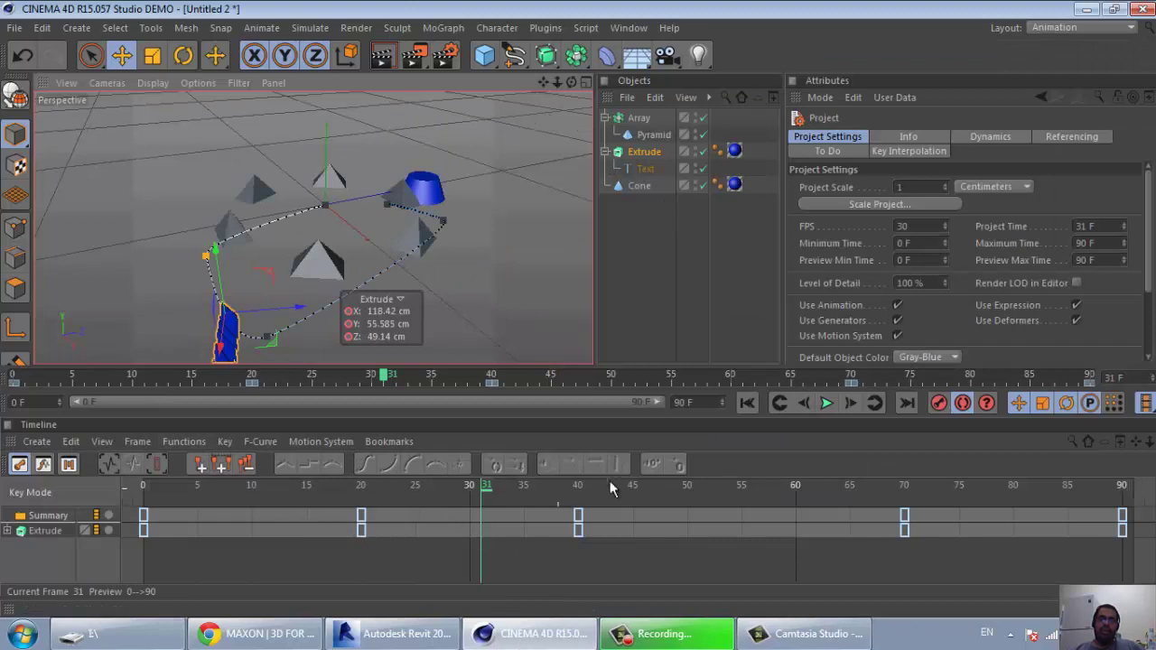
{"action": "left_click", "coordinate": [1043, 33]}
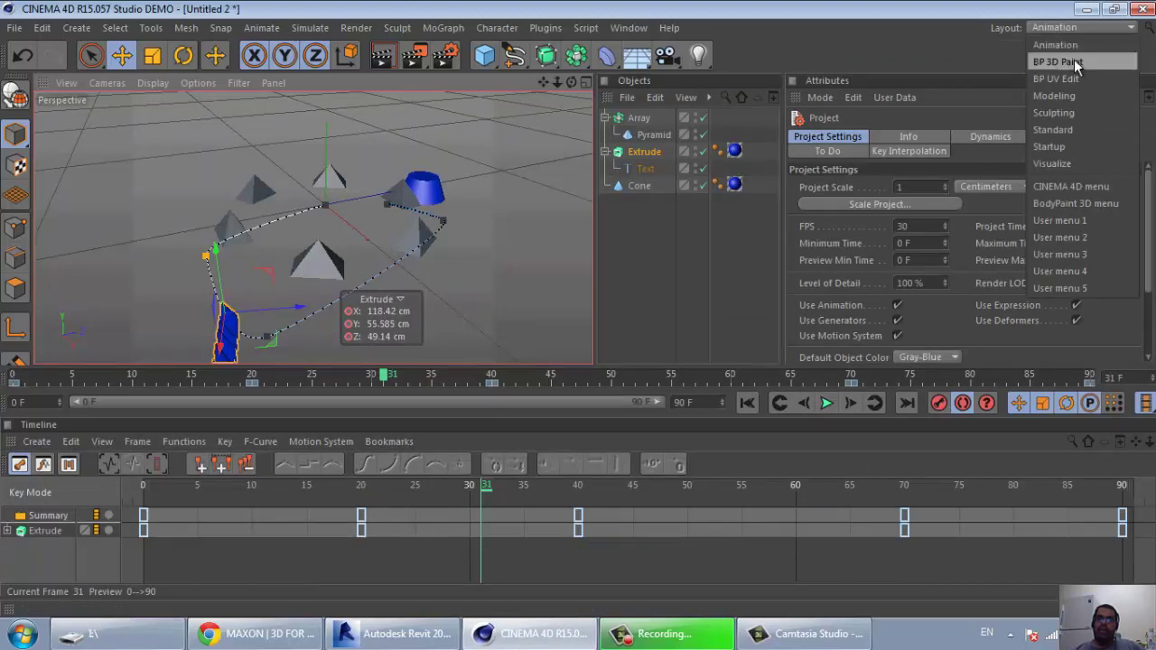
{"action": "left_click", "coordinate": [1077, 110]}
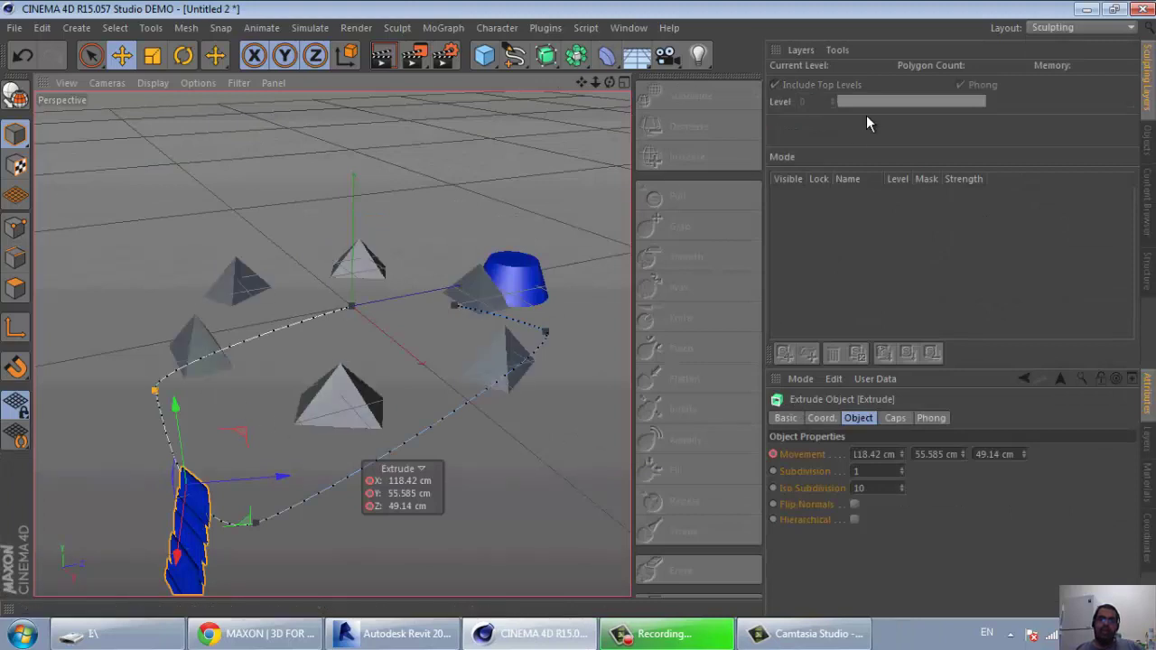
{"action": "left_click", "coordinate": [1040, 30]}
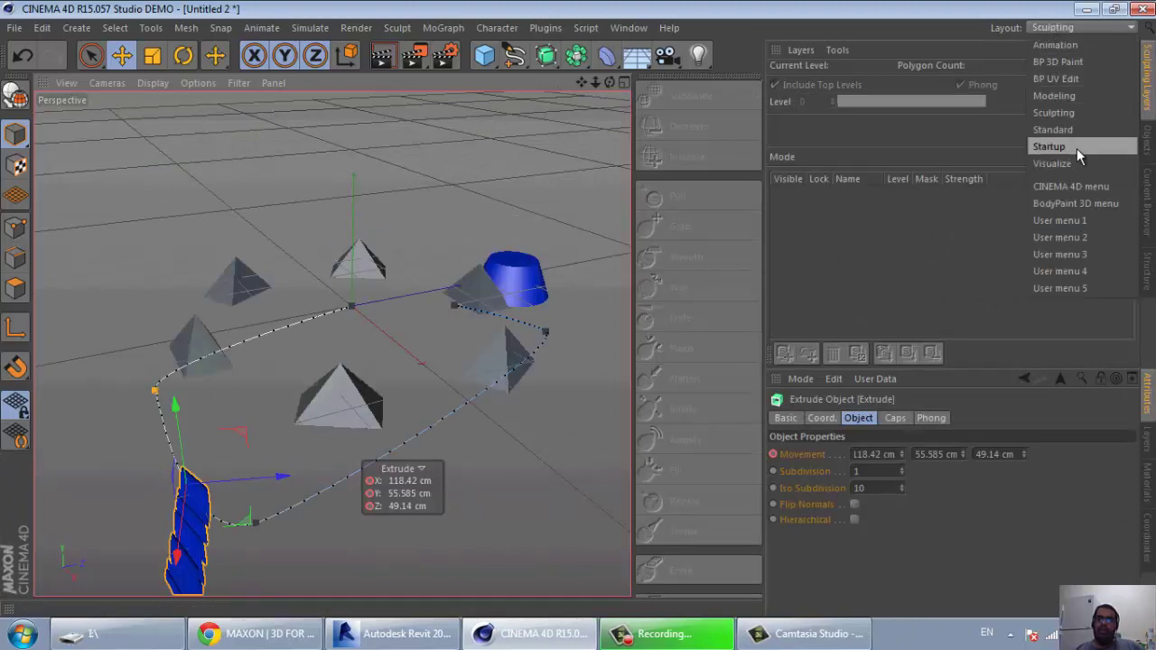
{"action": "left_click", "coordinate": [1076, 163]}
{"action": "left_click", "coordinate": [1043, 27]}
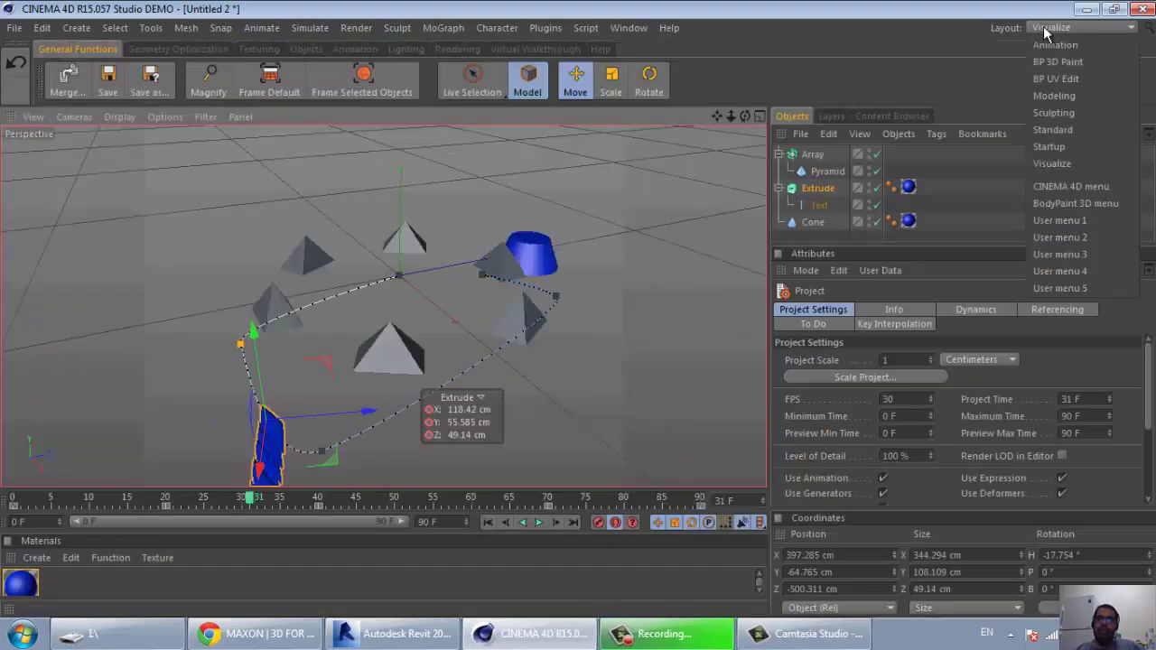
{"action": "left_click", "coordinate": [1074, 96]}
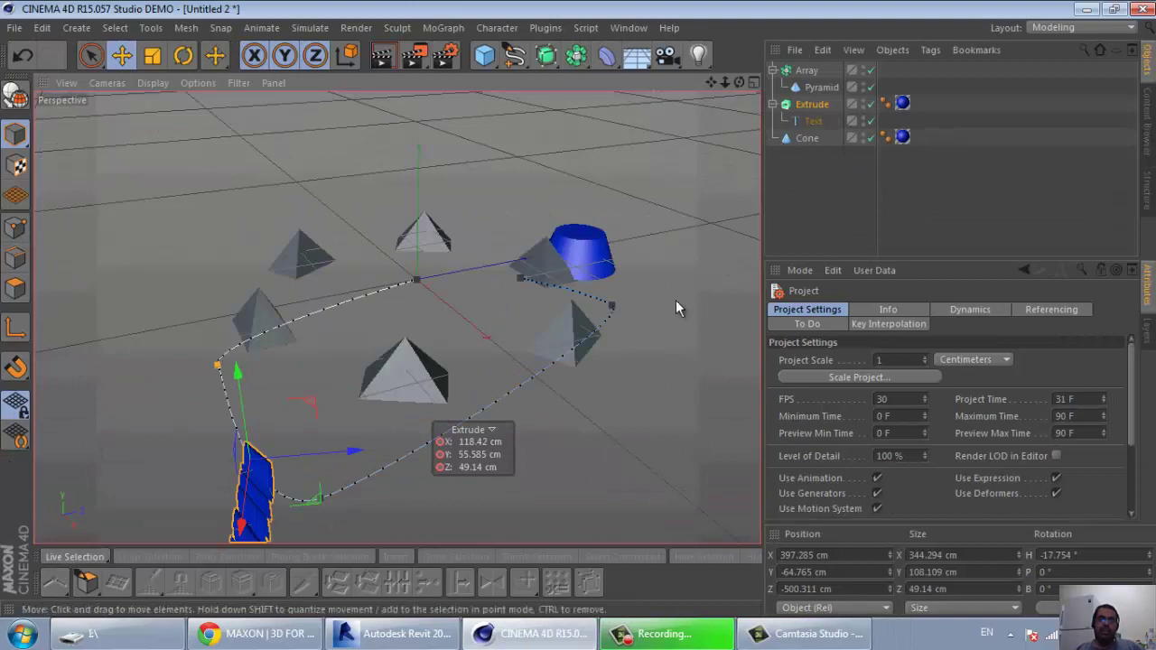
{"action": "left_click", "coordinate": [1051, 29]}
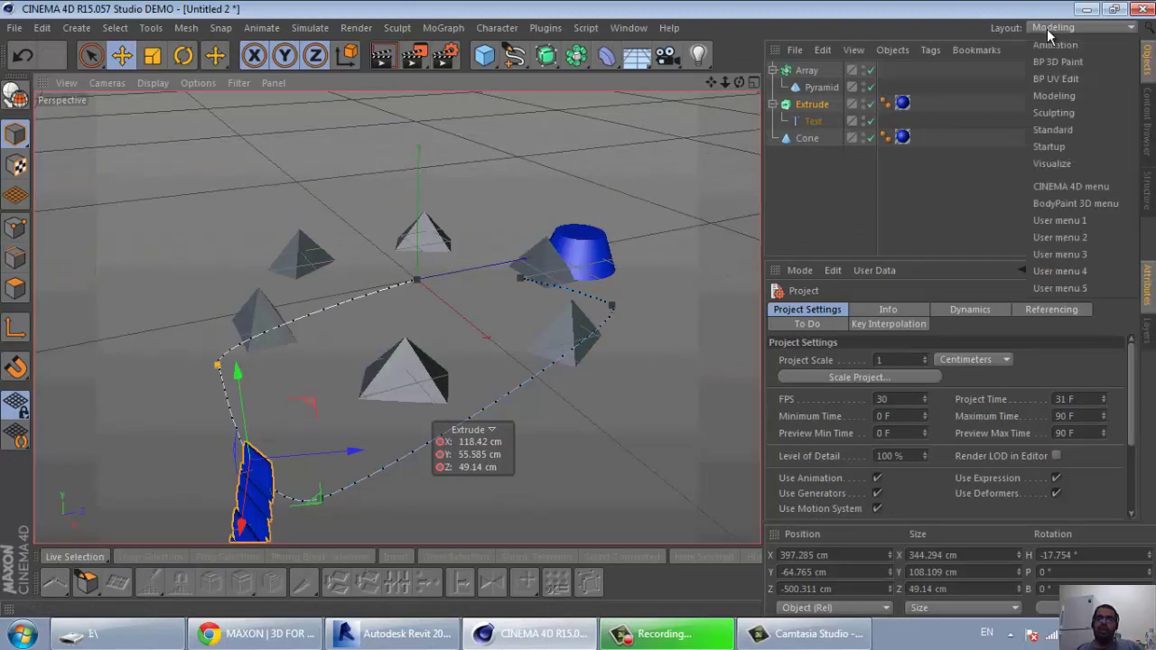
{"action": "left_click", "coordinate": [1092, 146]}
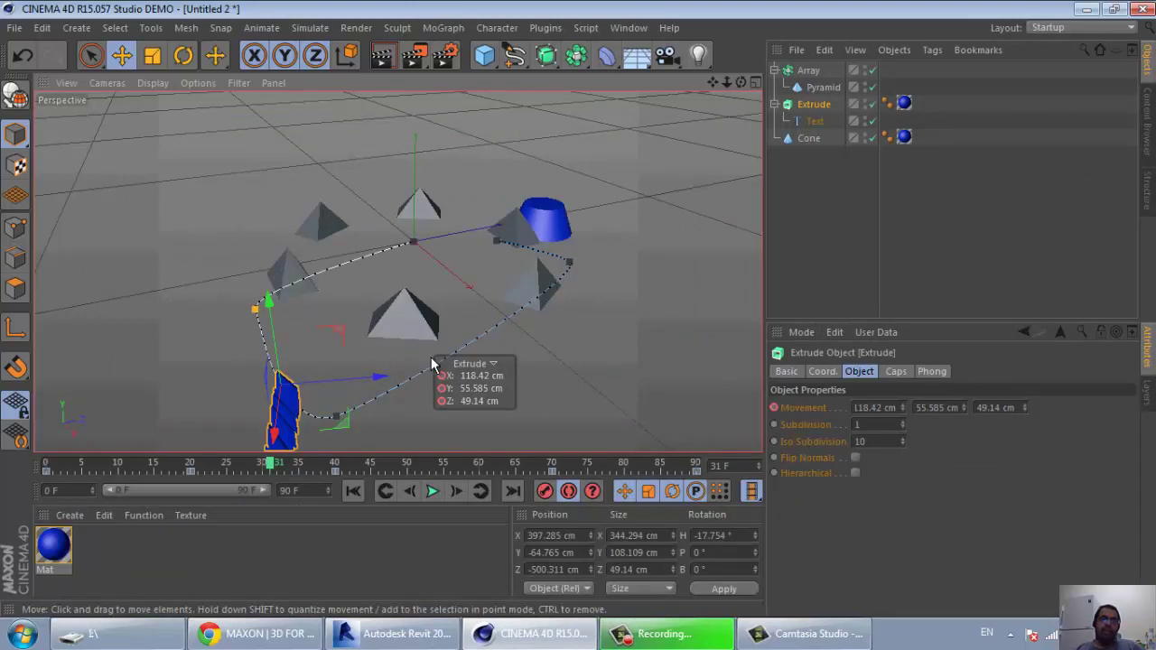
Orbit to a higher angle and render frame 31 in the viewport.
{"action": "left_click_drag", "start_coordinate": [214, 253], "coordinate": [304, 392], "text": "alt"}
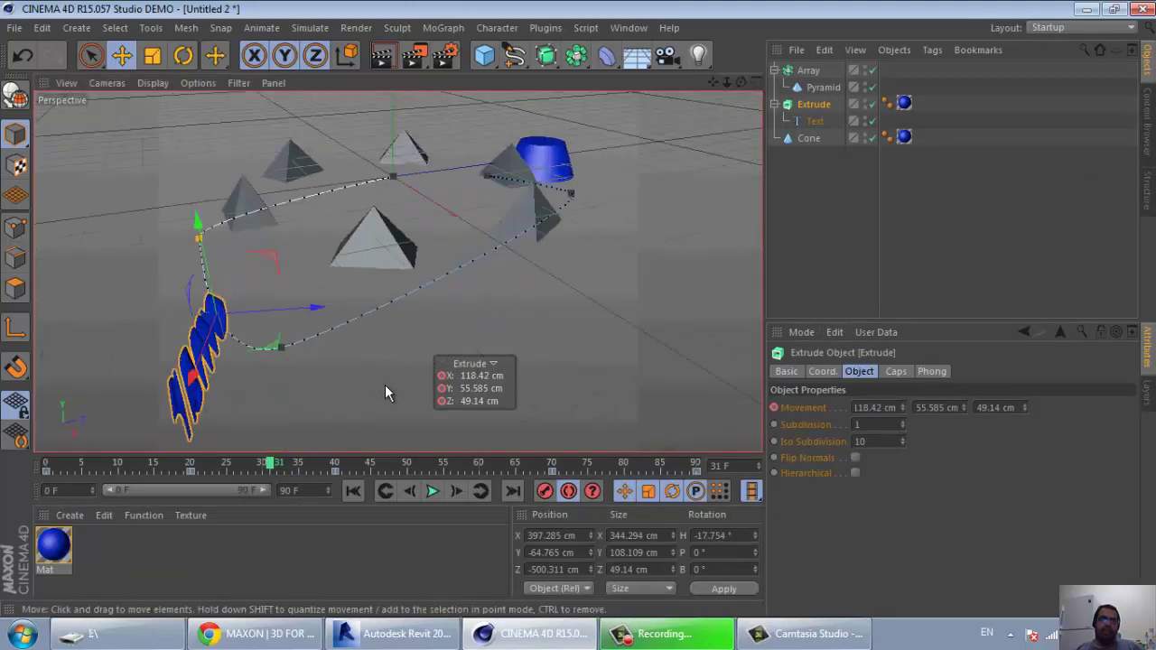
{"action": "mouse_move", "coordinate": [385, 389]}
{"action": "left_mouse_down", "text": "alt"}
{"action": "mouse_move", "coordinate": [288, 207]}
{"action": "mouse_move", "coordinate": [209, 167]}
{"action": "left_mouse_up", "text": "alt"}
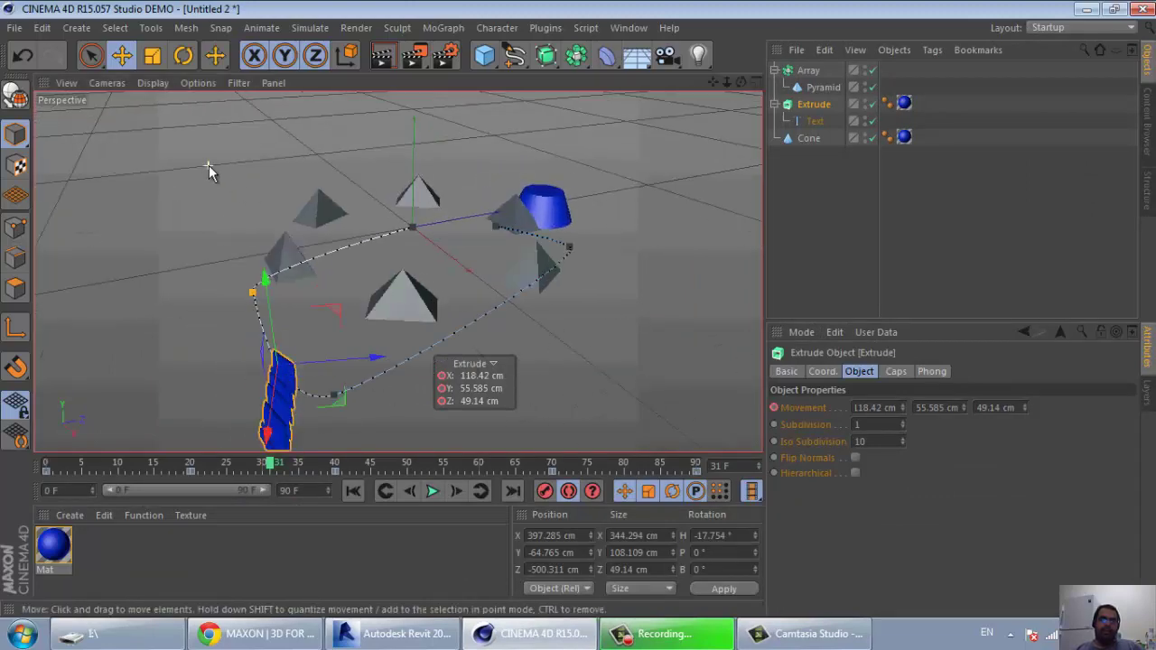
{"action": "left_click", "coordinate": [383, 57]}
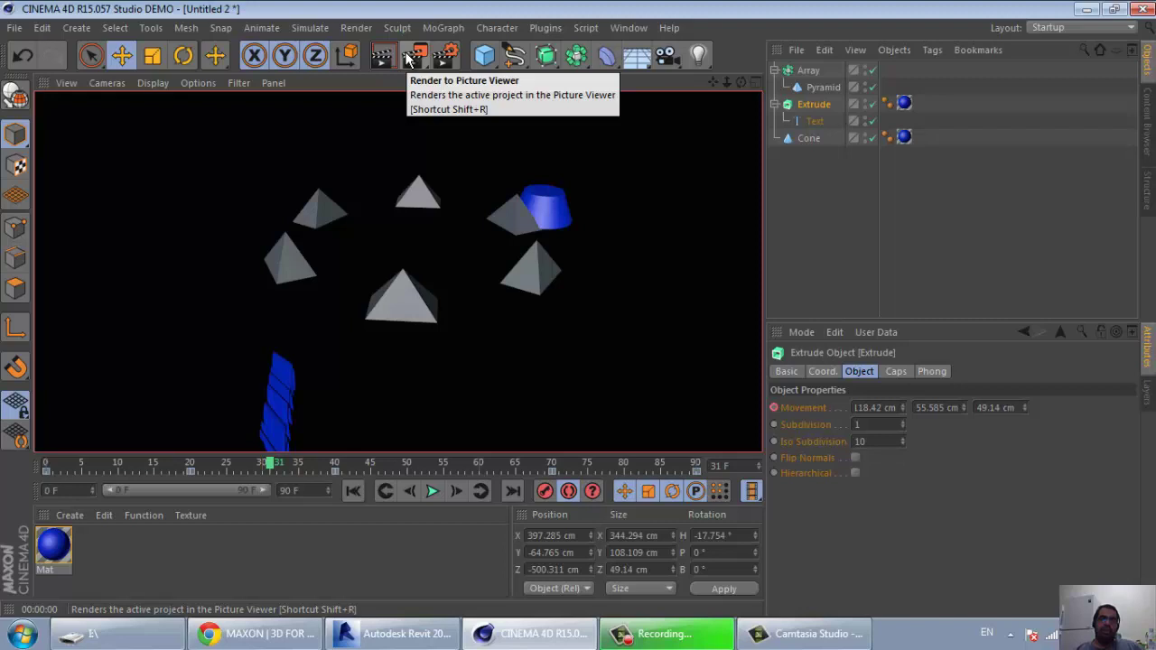
Render frame 31 to the Picture Viewer, then review the 800×600 render settings.
{"action": "left_click", "coordinate": [413, 58]}
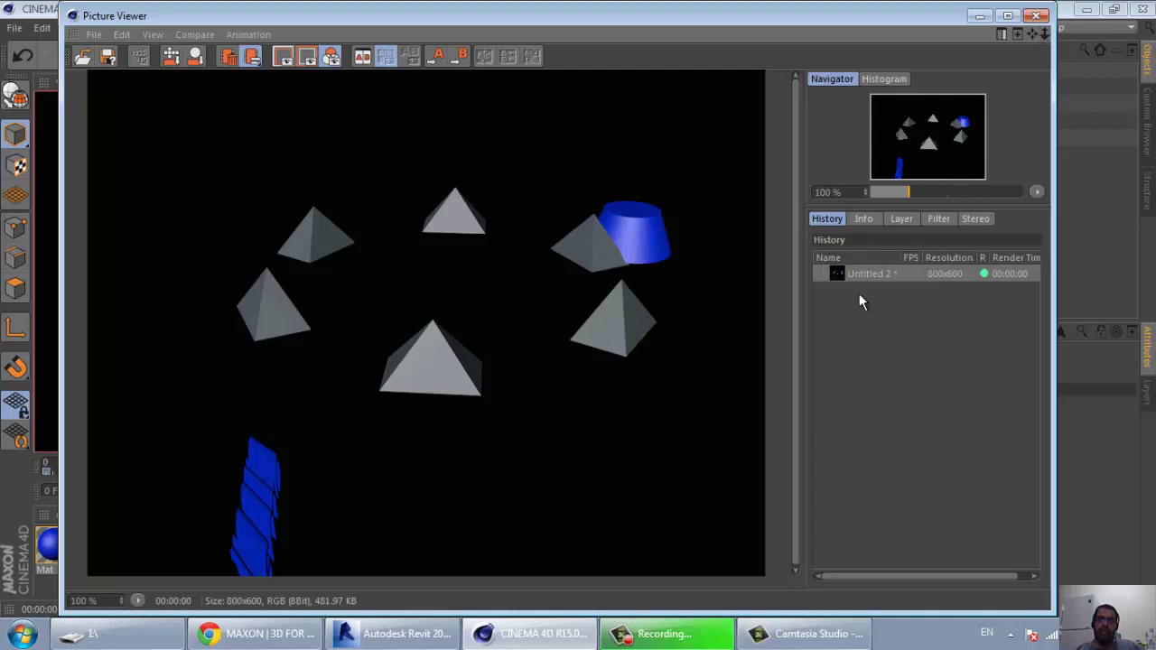
{"action": "left_click", "coordinate": [1036, 15]}
{"action": "left_click", "coordinate": [450, 55]}
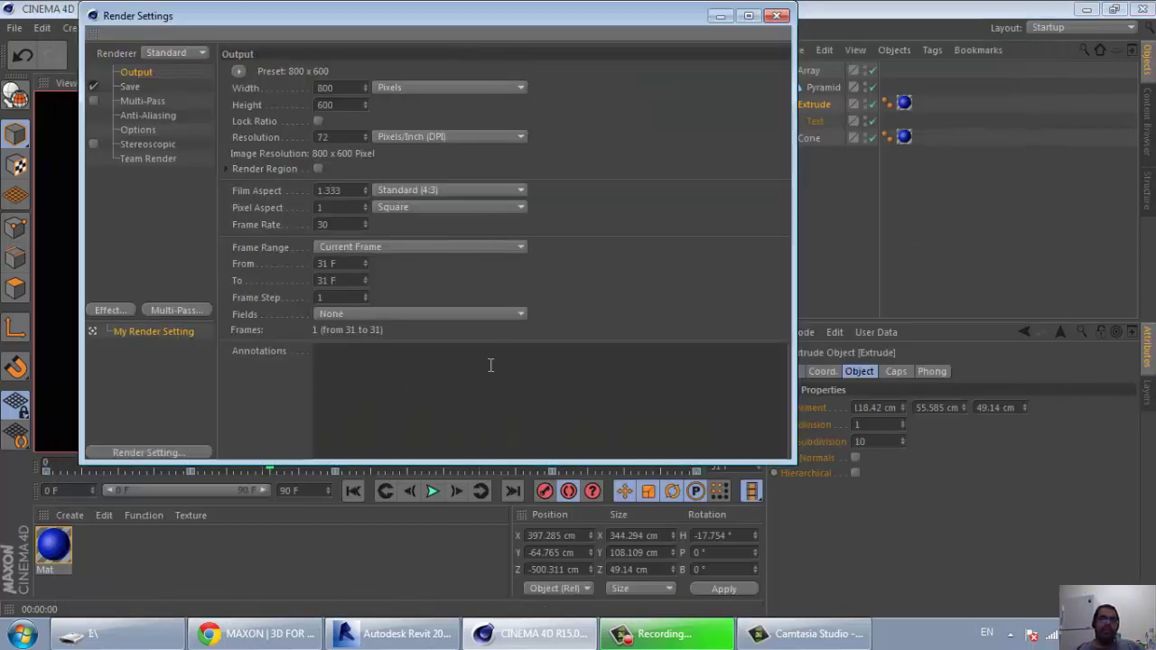
{"action": "left_click", "coordinate": [777, 15]}
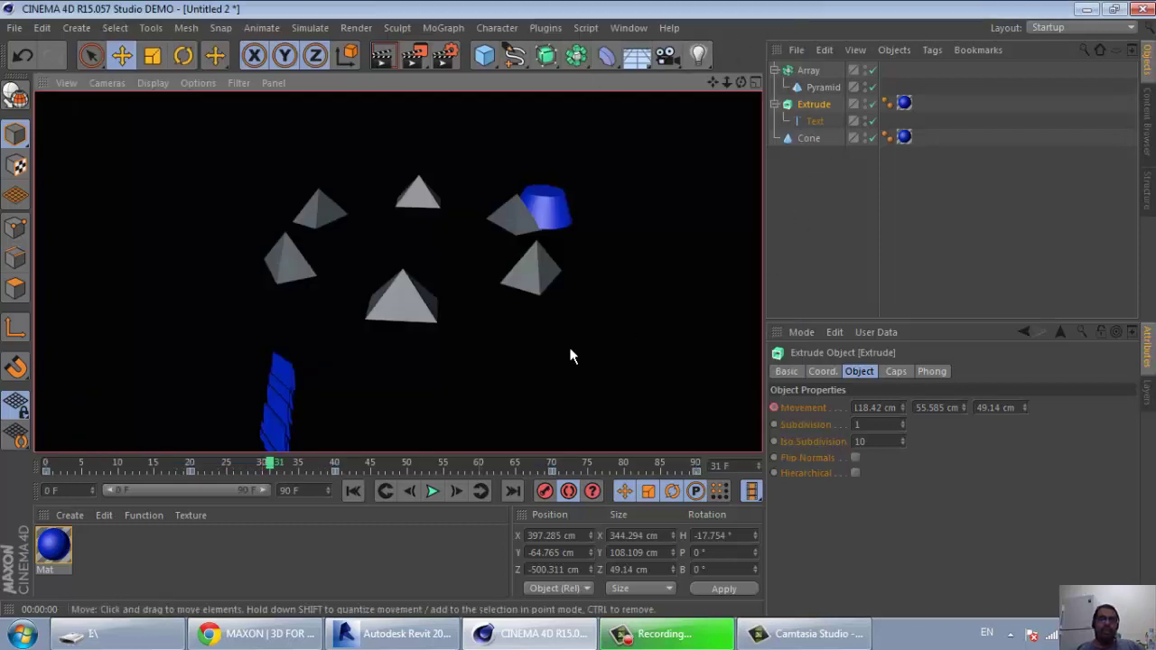
Select the pyramid array, then the cone, and orbit in close to the cone.
{"action": "left_click", "coordinate": [393, 284]}
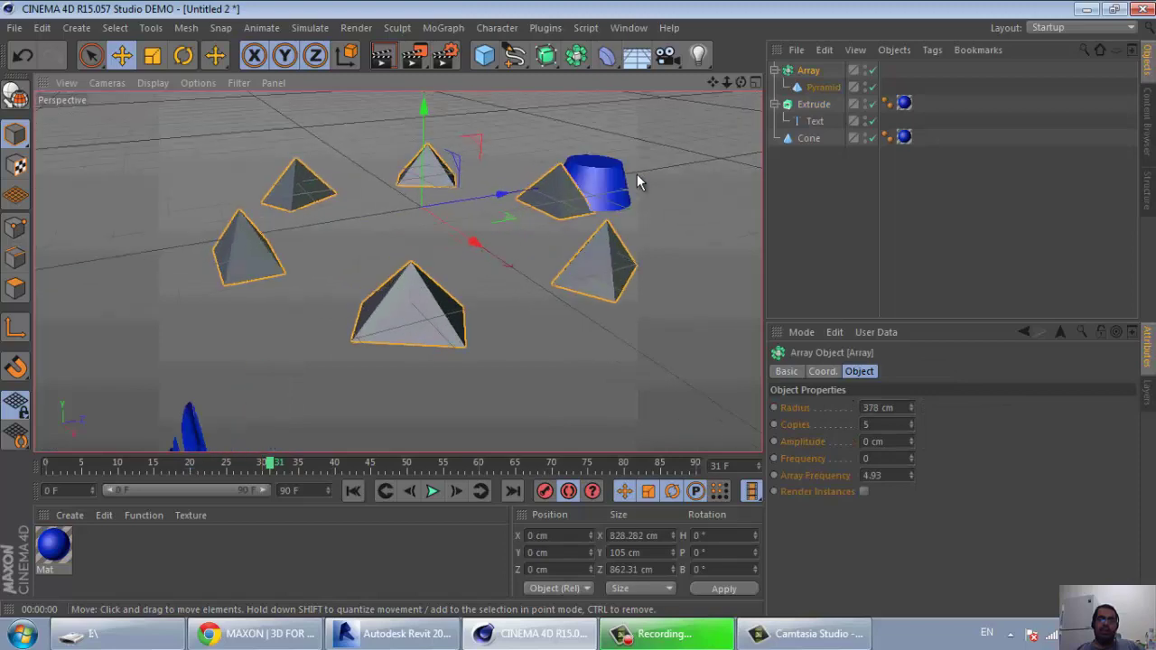
{"action": "left_click", "coordinate": [632, 175]}
{"action": "mouse_move", "coordinate": [689, 176]}
{"action": "left_mouse_down", "text": "alt"}
{"action": "mouse_move", "coordinate": [690, 115]}
{"action": "mouse_move", "coordinate": [581, 286]}
{"action": "mouse_move", "coordinate": [451, 275]}
{"action": "mouse_move", "coordinate": [643, 185]}
{"action": "mouse_move", "coordinate": [584, 238]}
{"action": "left_mouse_up", "text": "alt"}
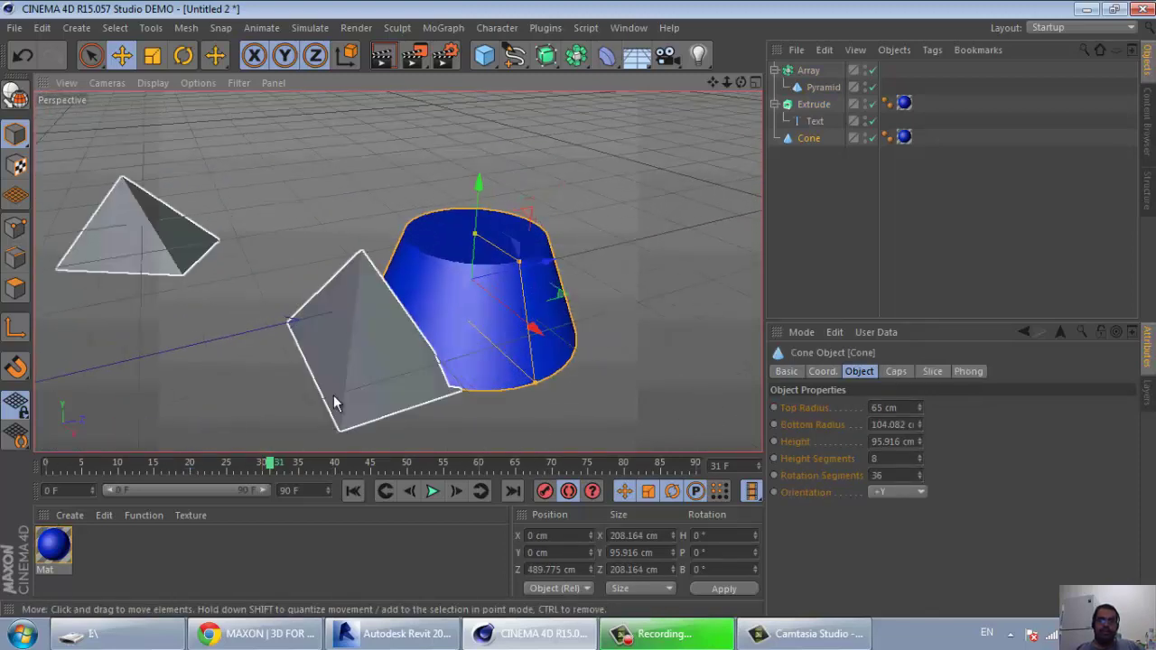